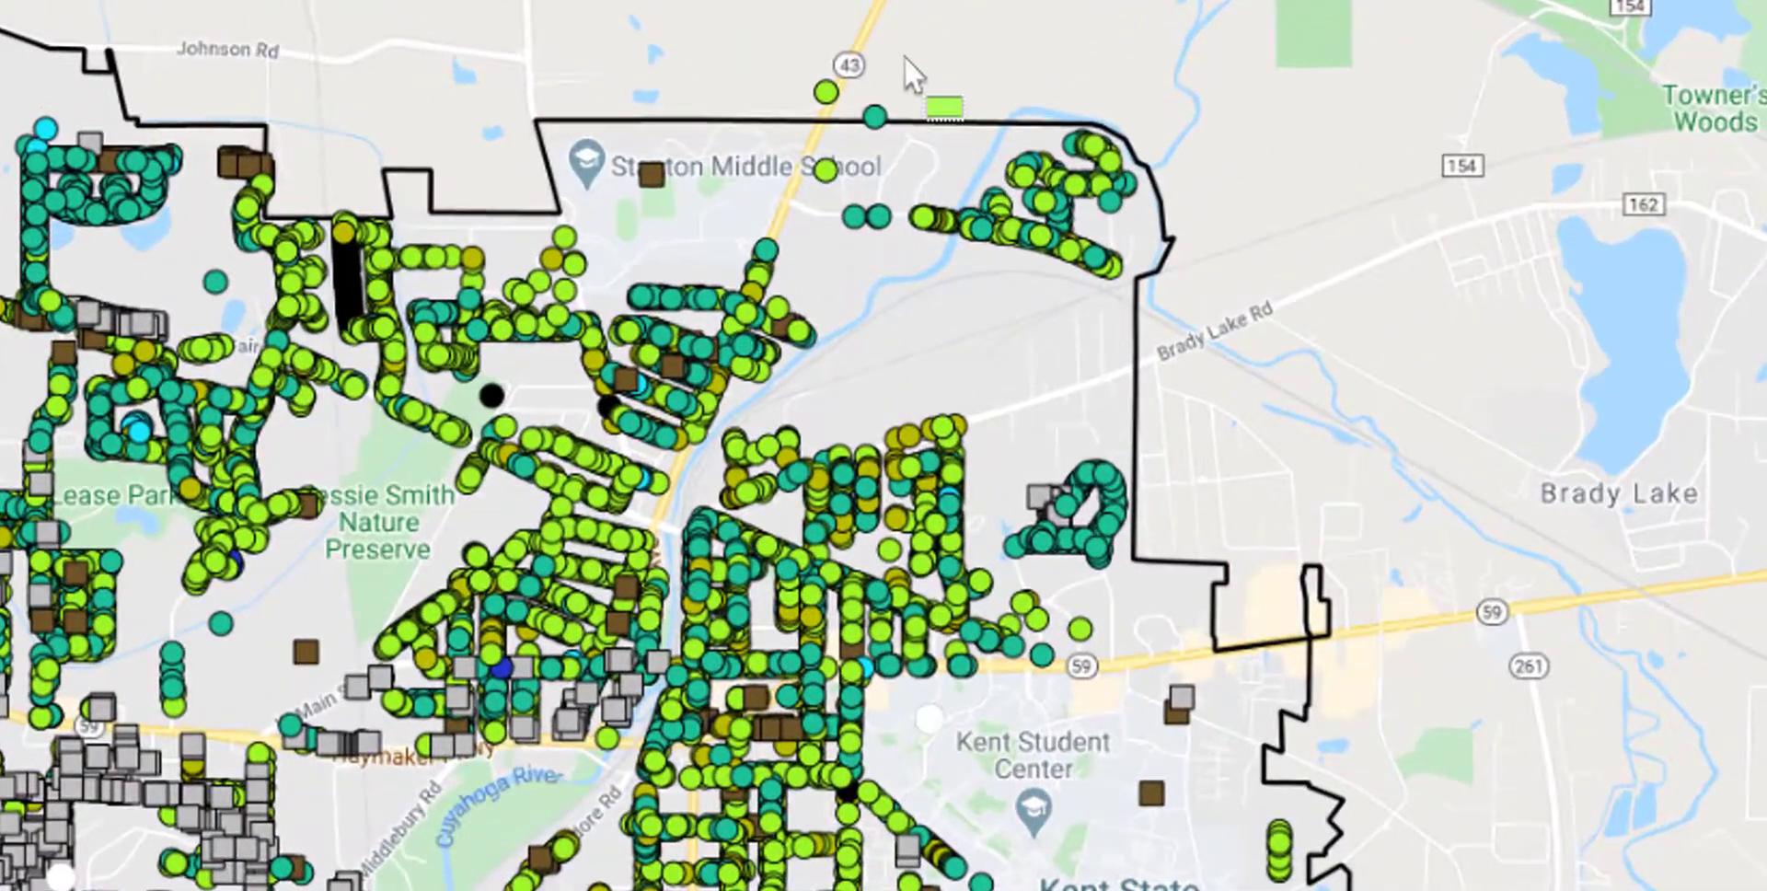
Search for the sites on street BRYCE RD and expand the results grid
drag(904, 57, 1174, 299)
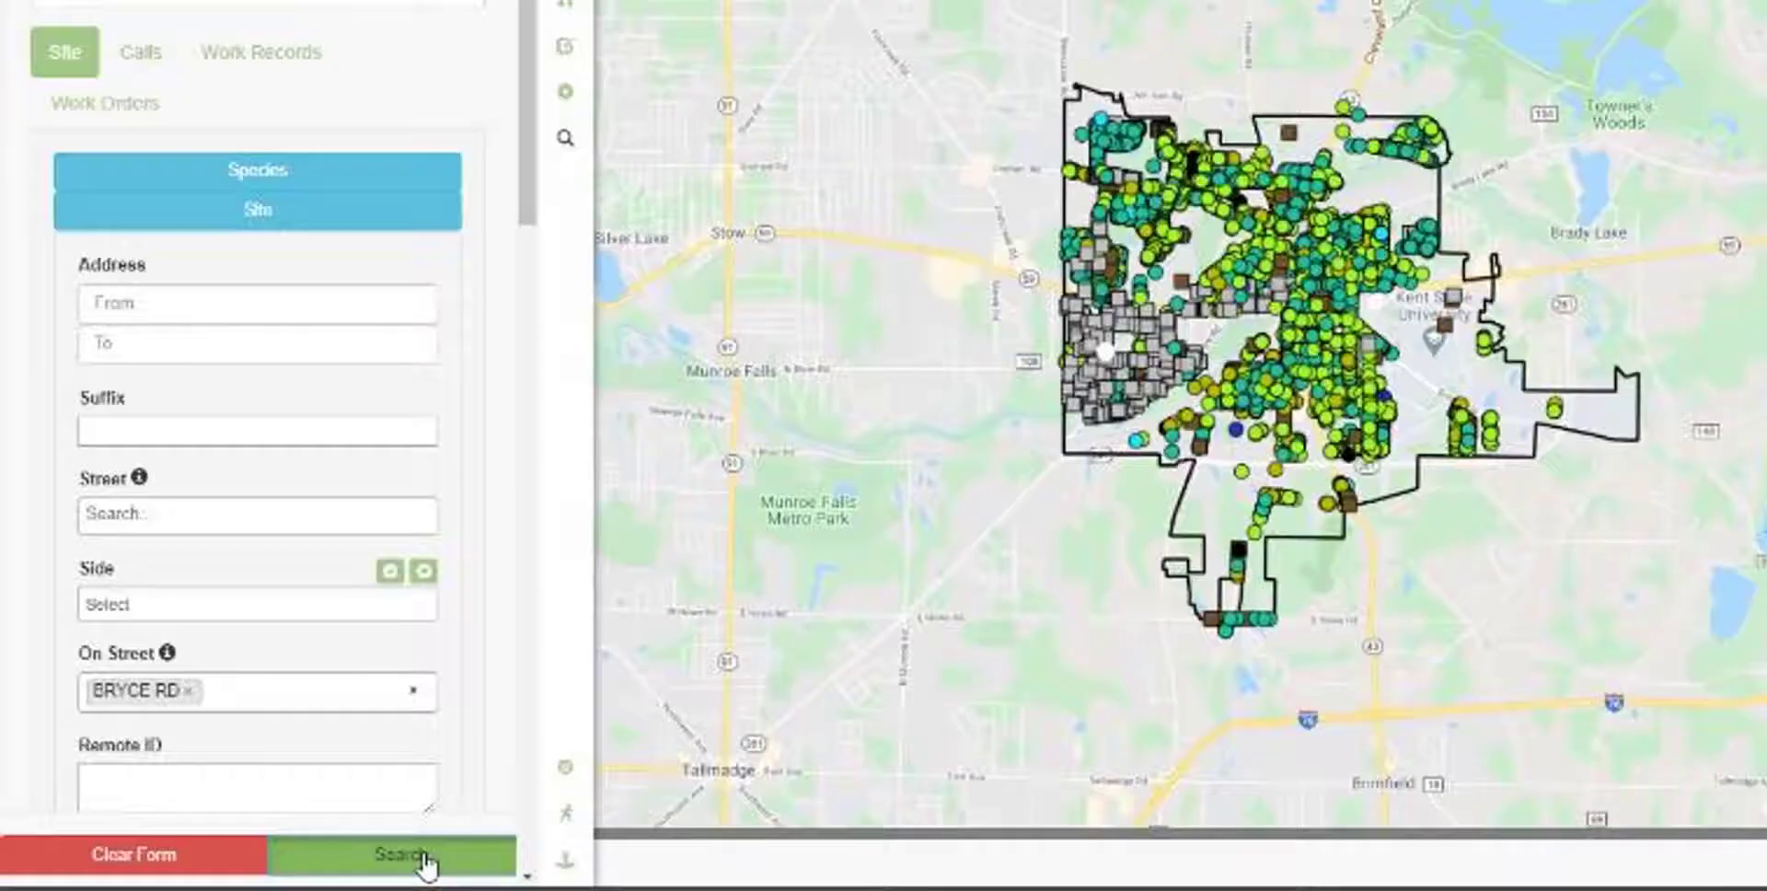
click(425, 856)
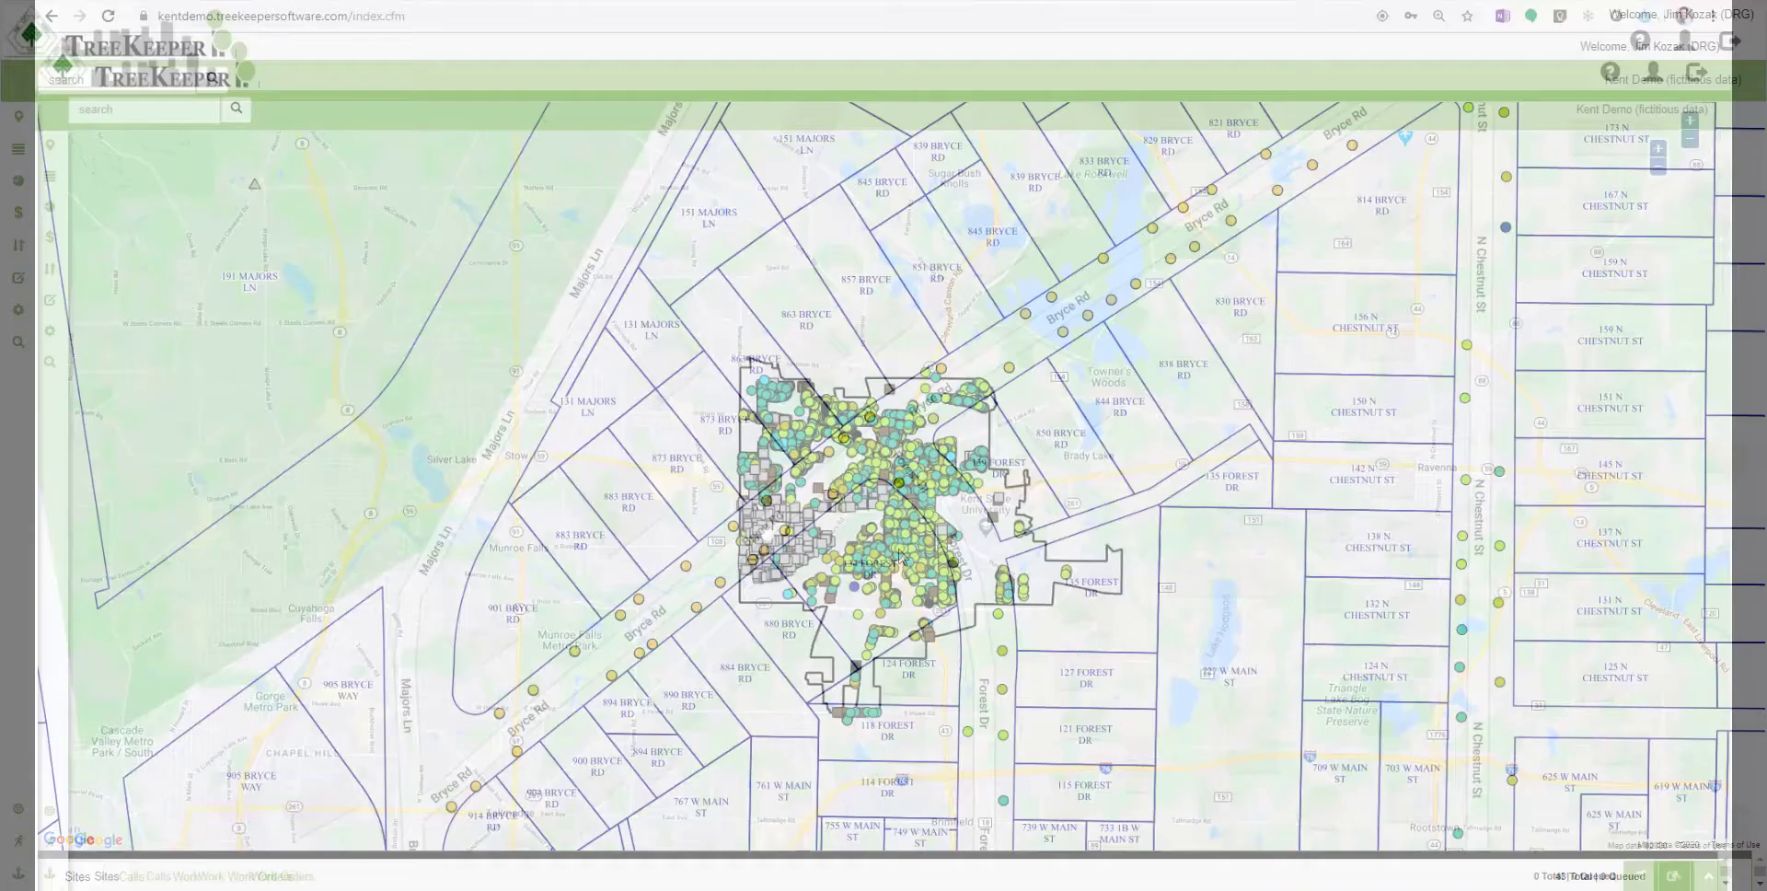
click(1695, 880)
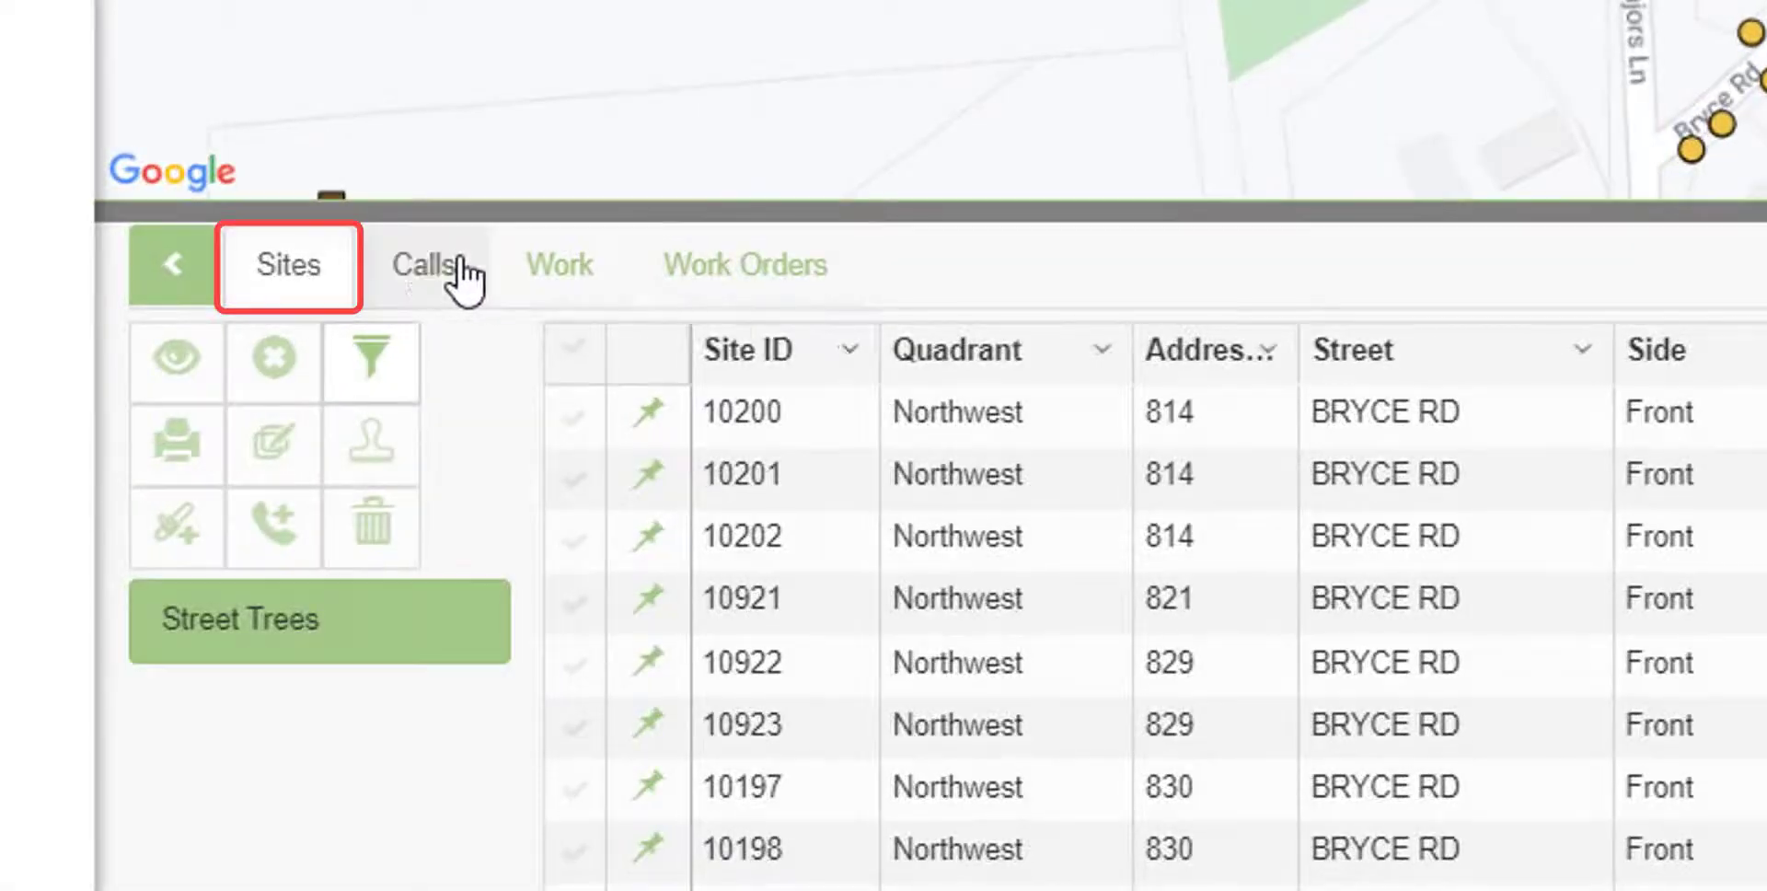
View the call, work and work order records listed for the found sites
click(421, 267)
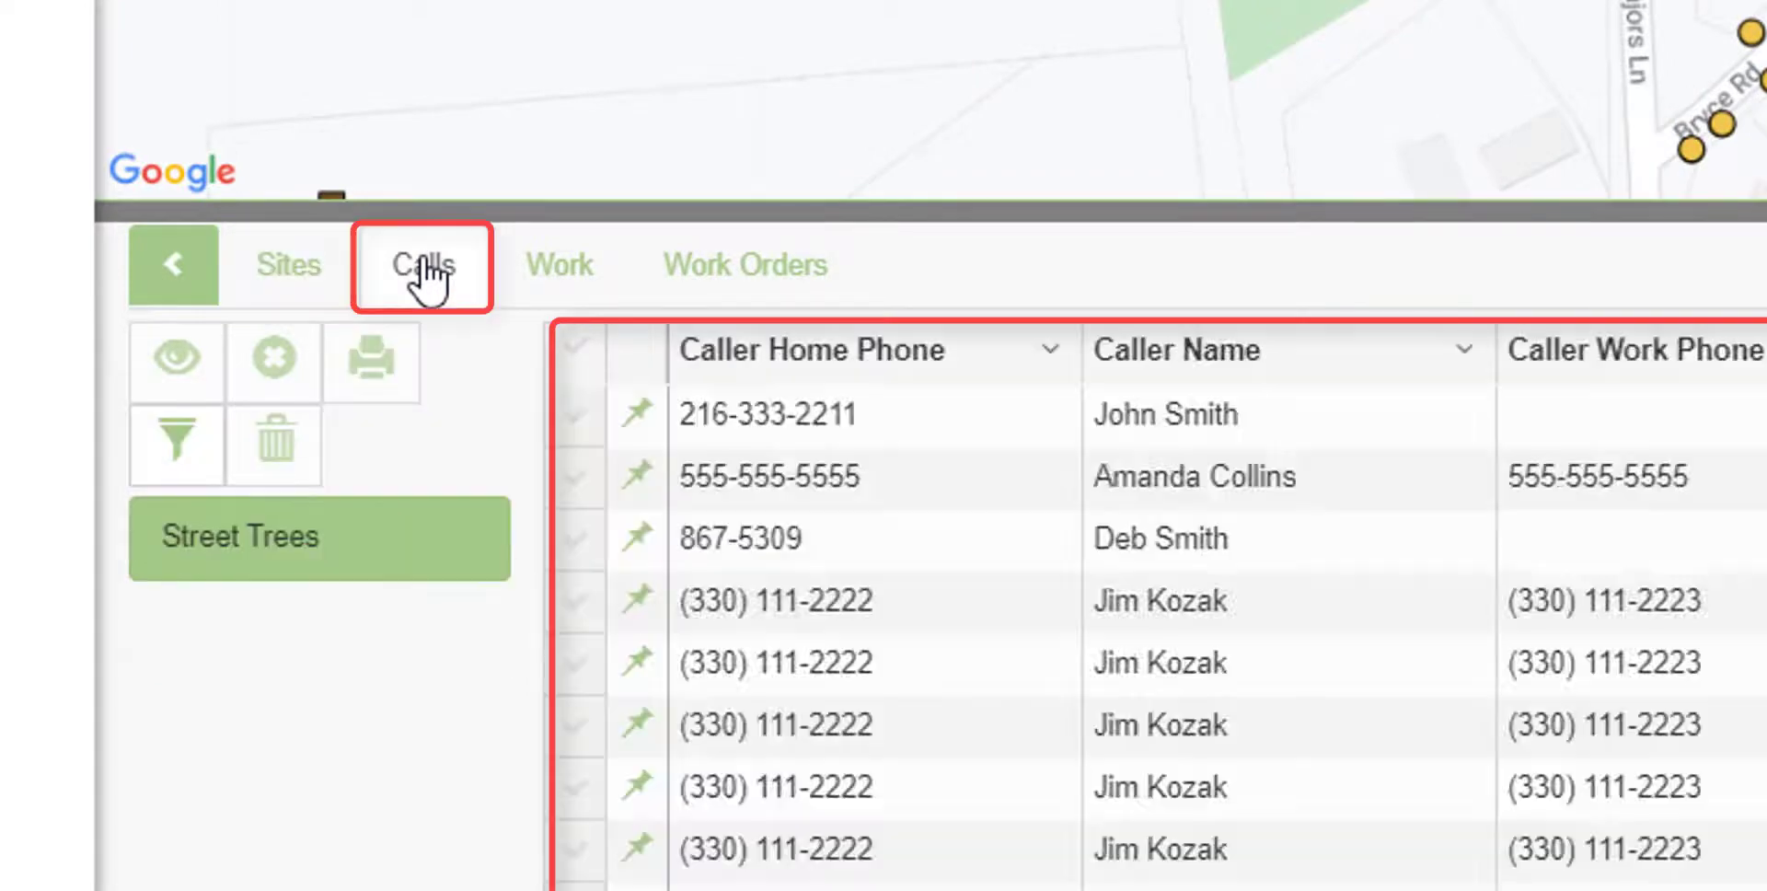
click(585, 274)
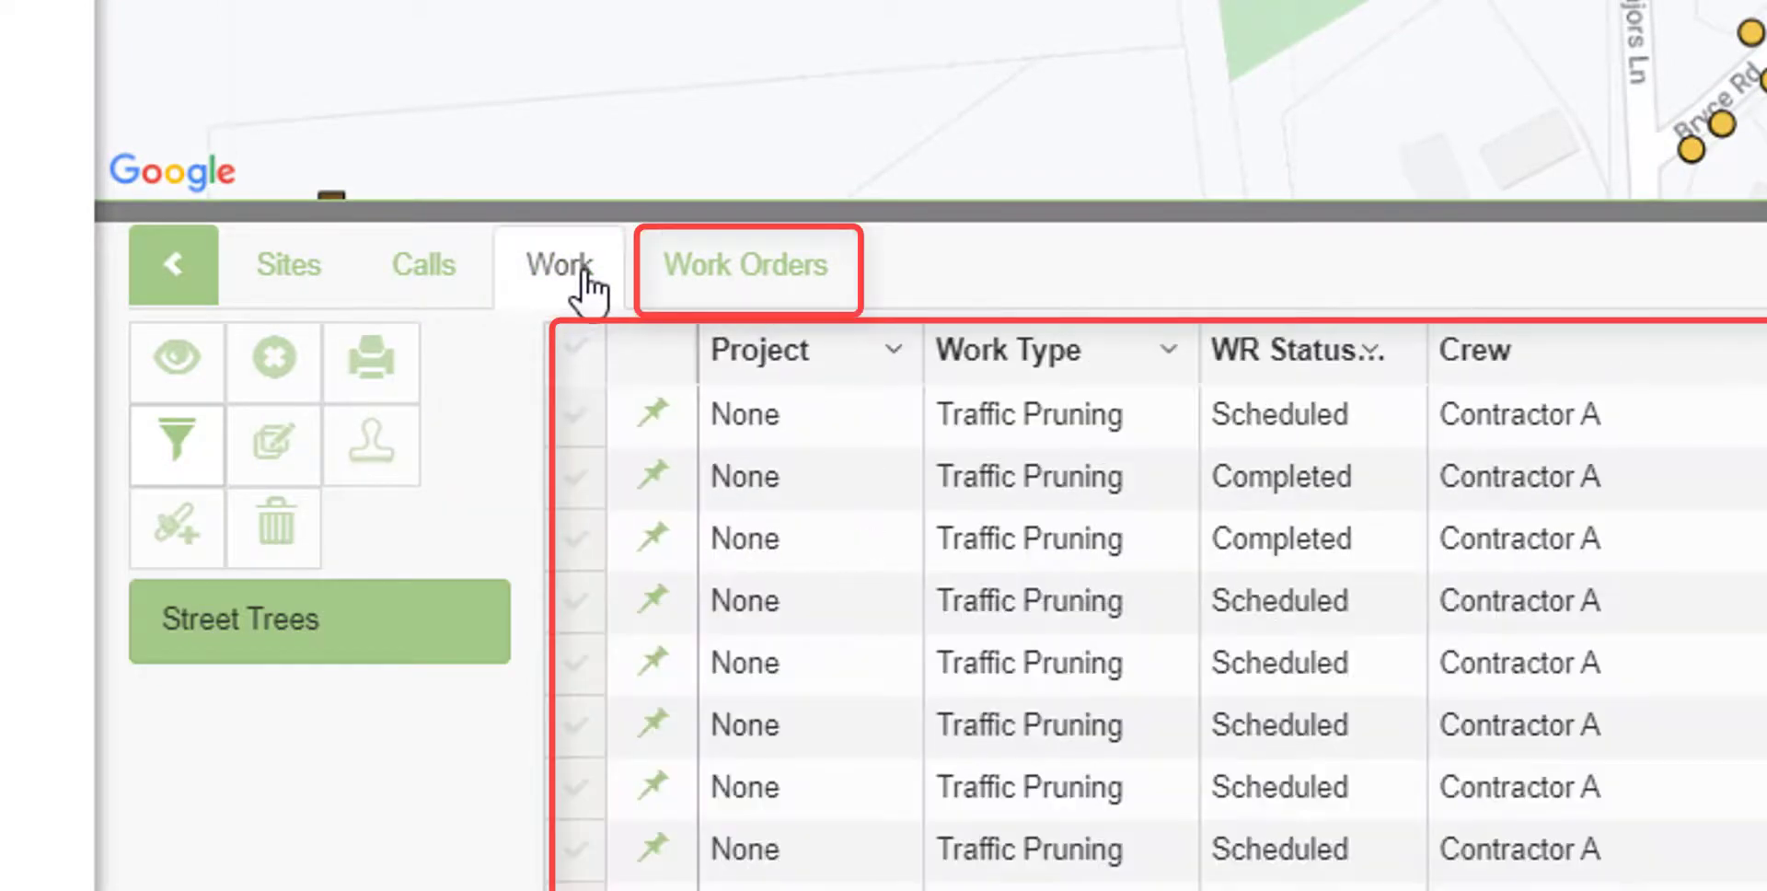
click(736, 277)
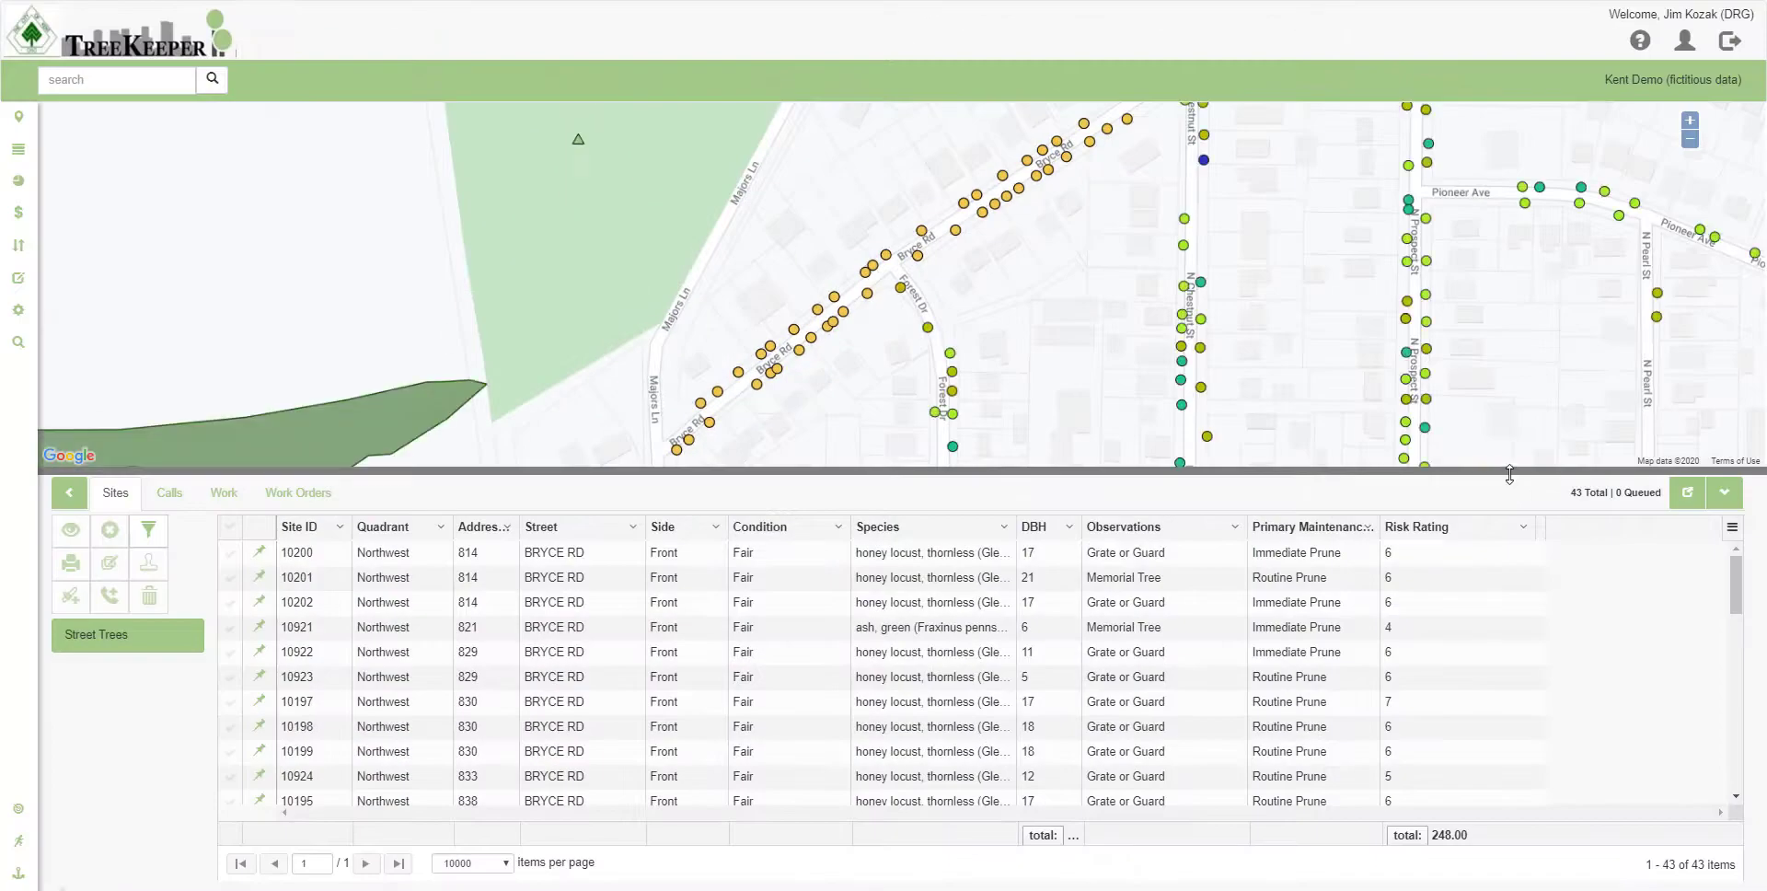
Adjust the height of the results grid below the map and detach the grid into a floating window
drag(1504, 368, 1505, 506)
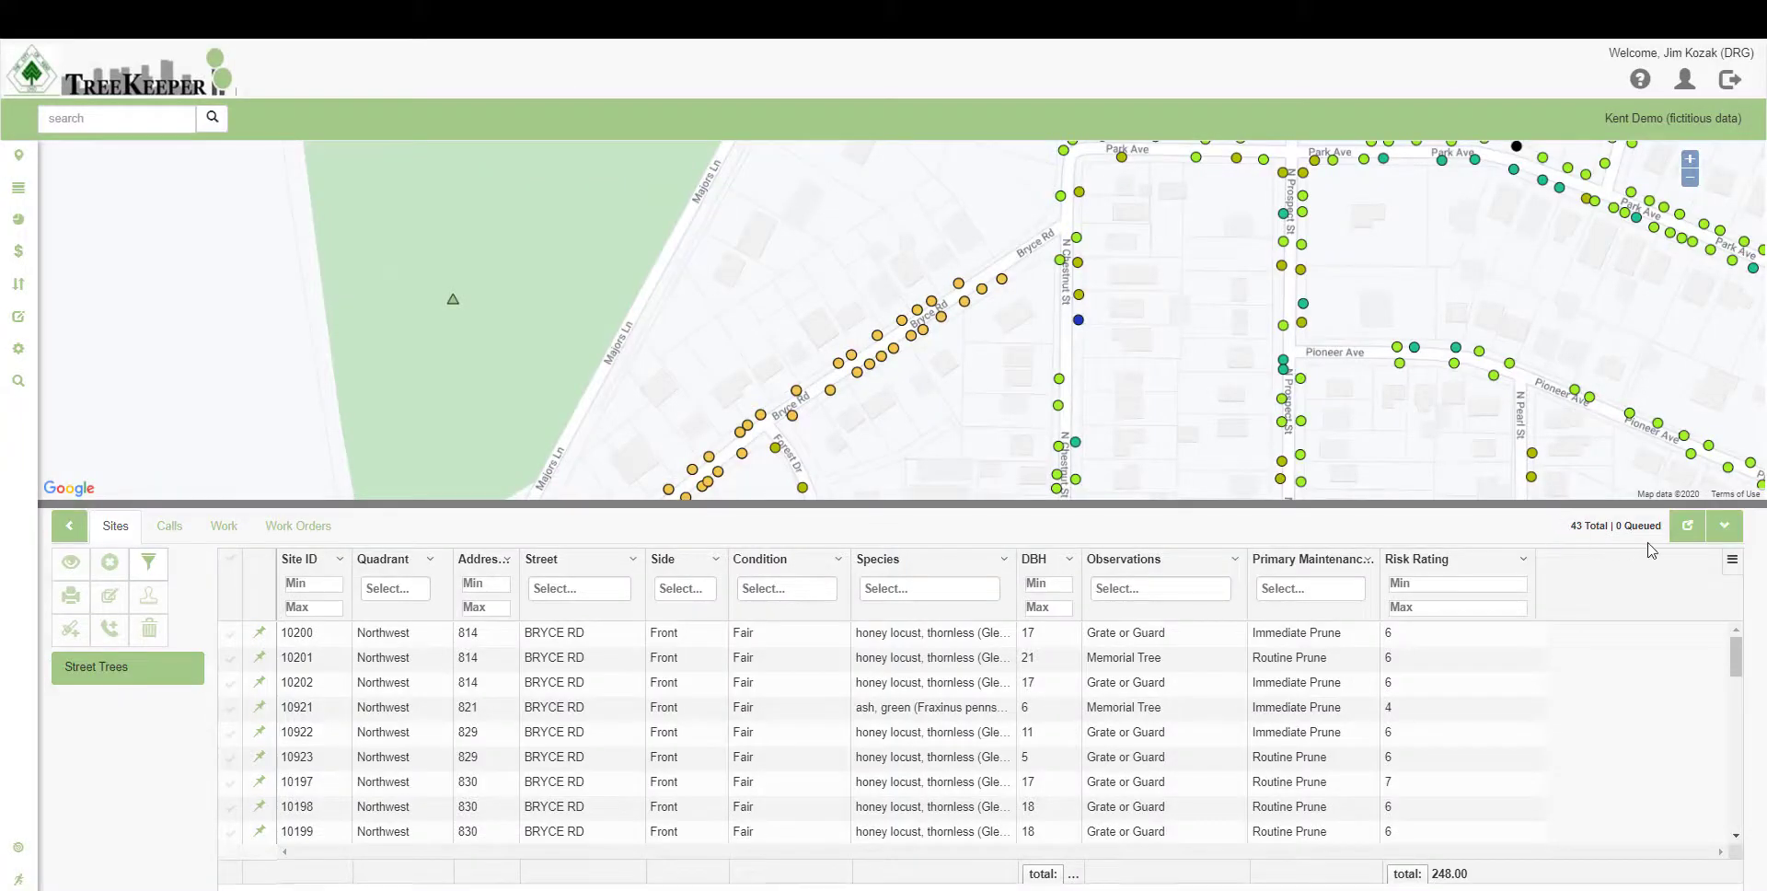
click(1688, 527)
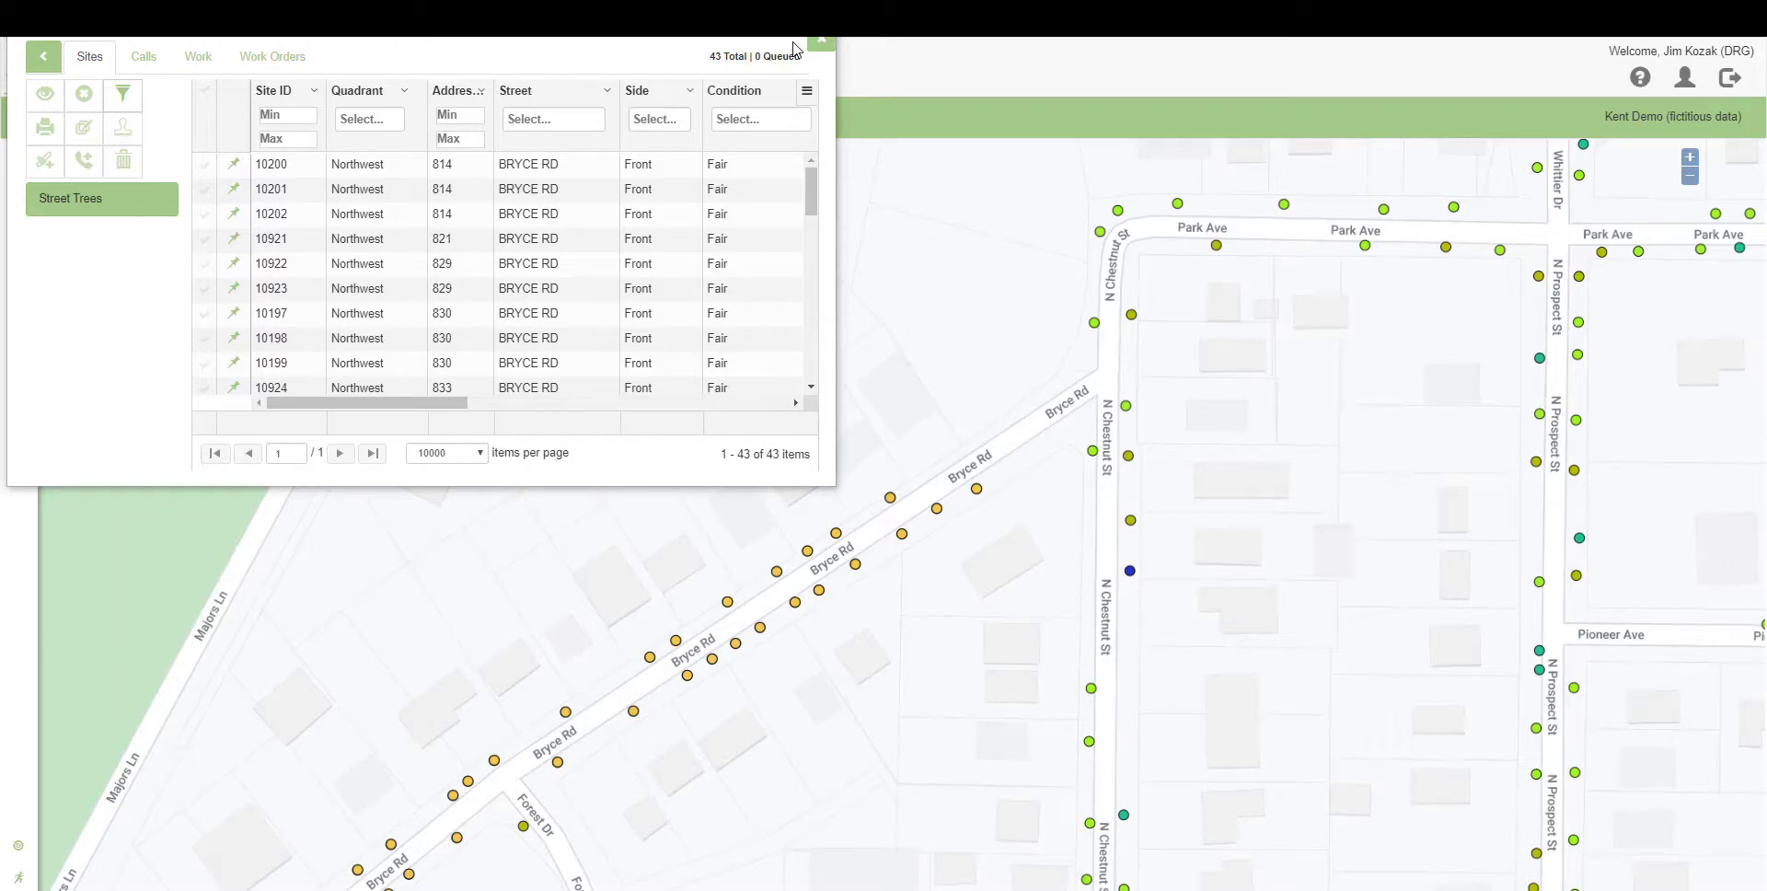
Locate sites 10200 and 10197 on the map from the grid, and dock the grid back below the map
click(249, 169)
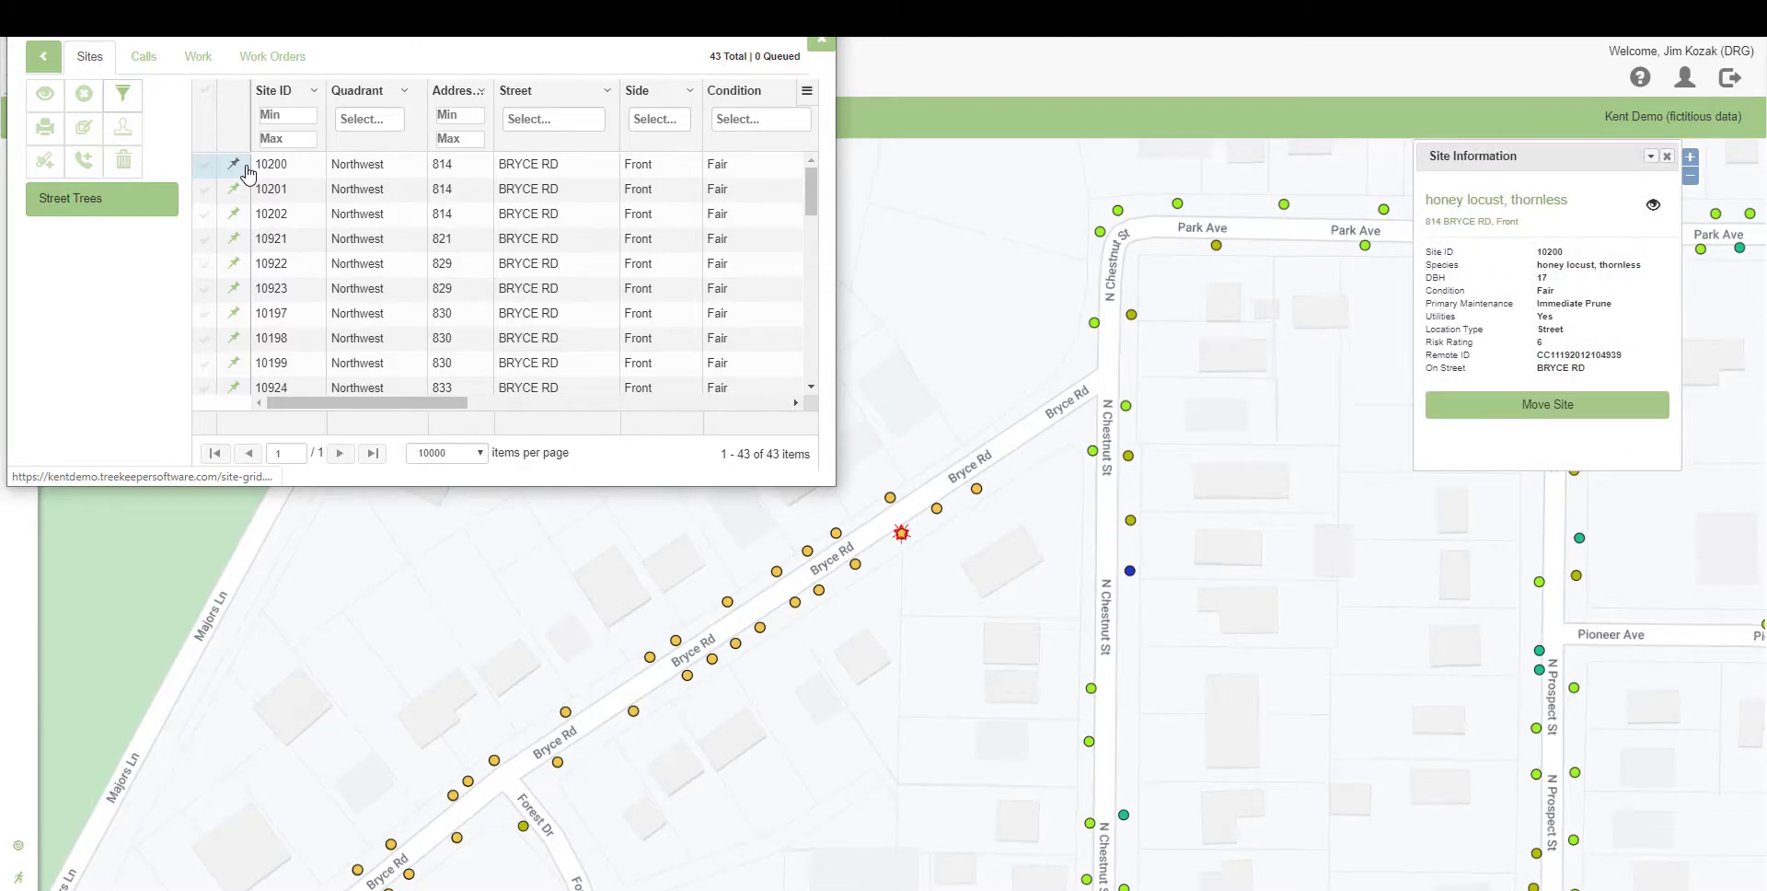
click(235, 313)
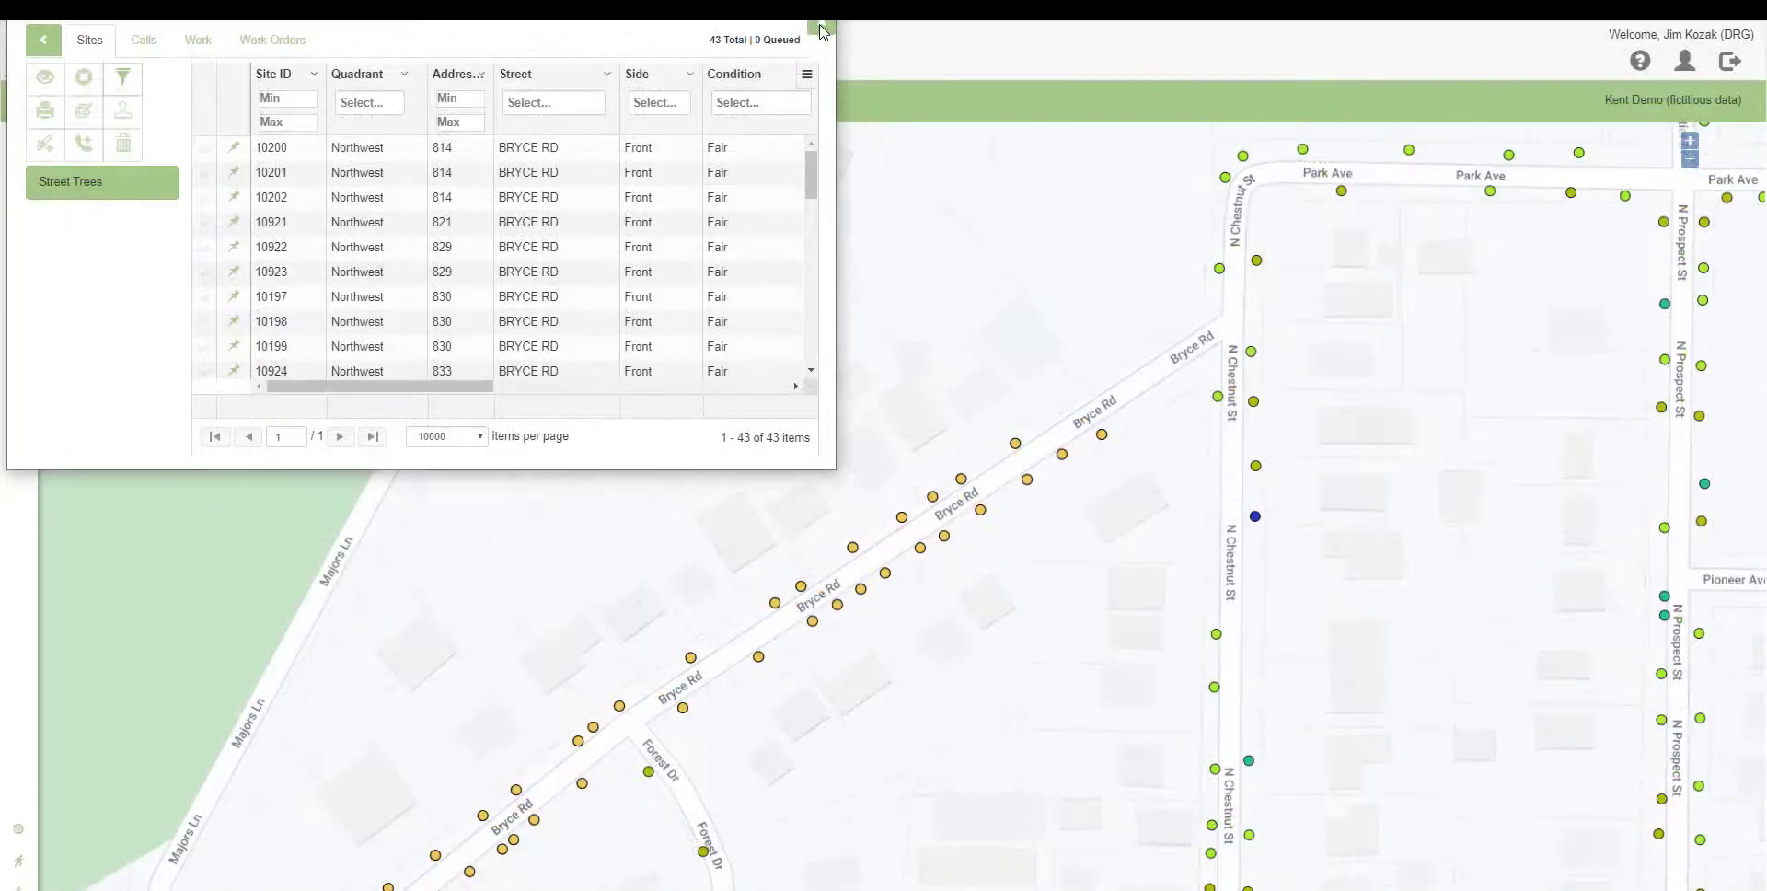
click(822, 29)
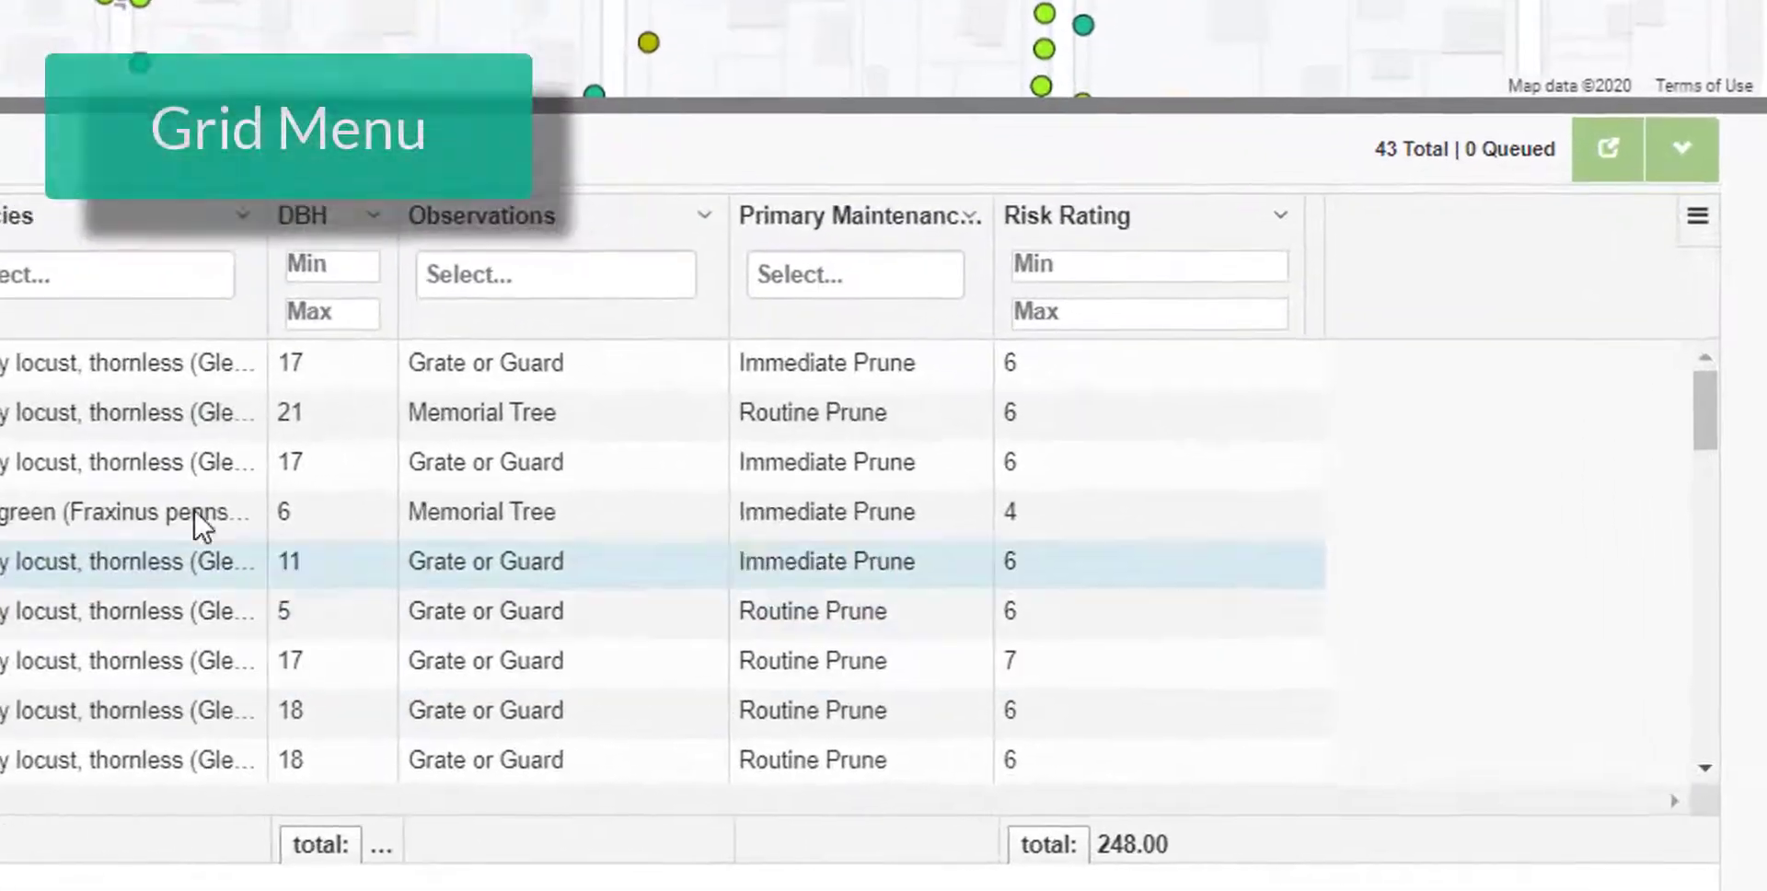
Look over the grid menu's layout, sorting, filter and export options and close it
click(1698, 218)
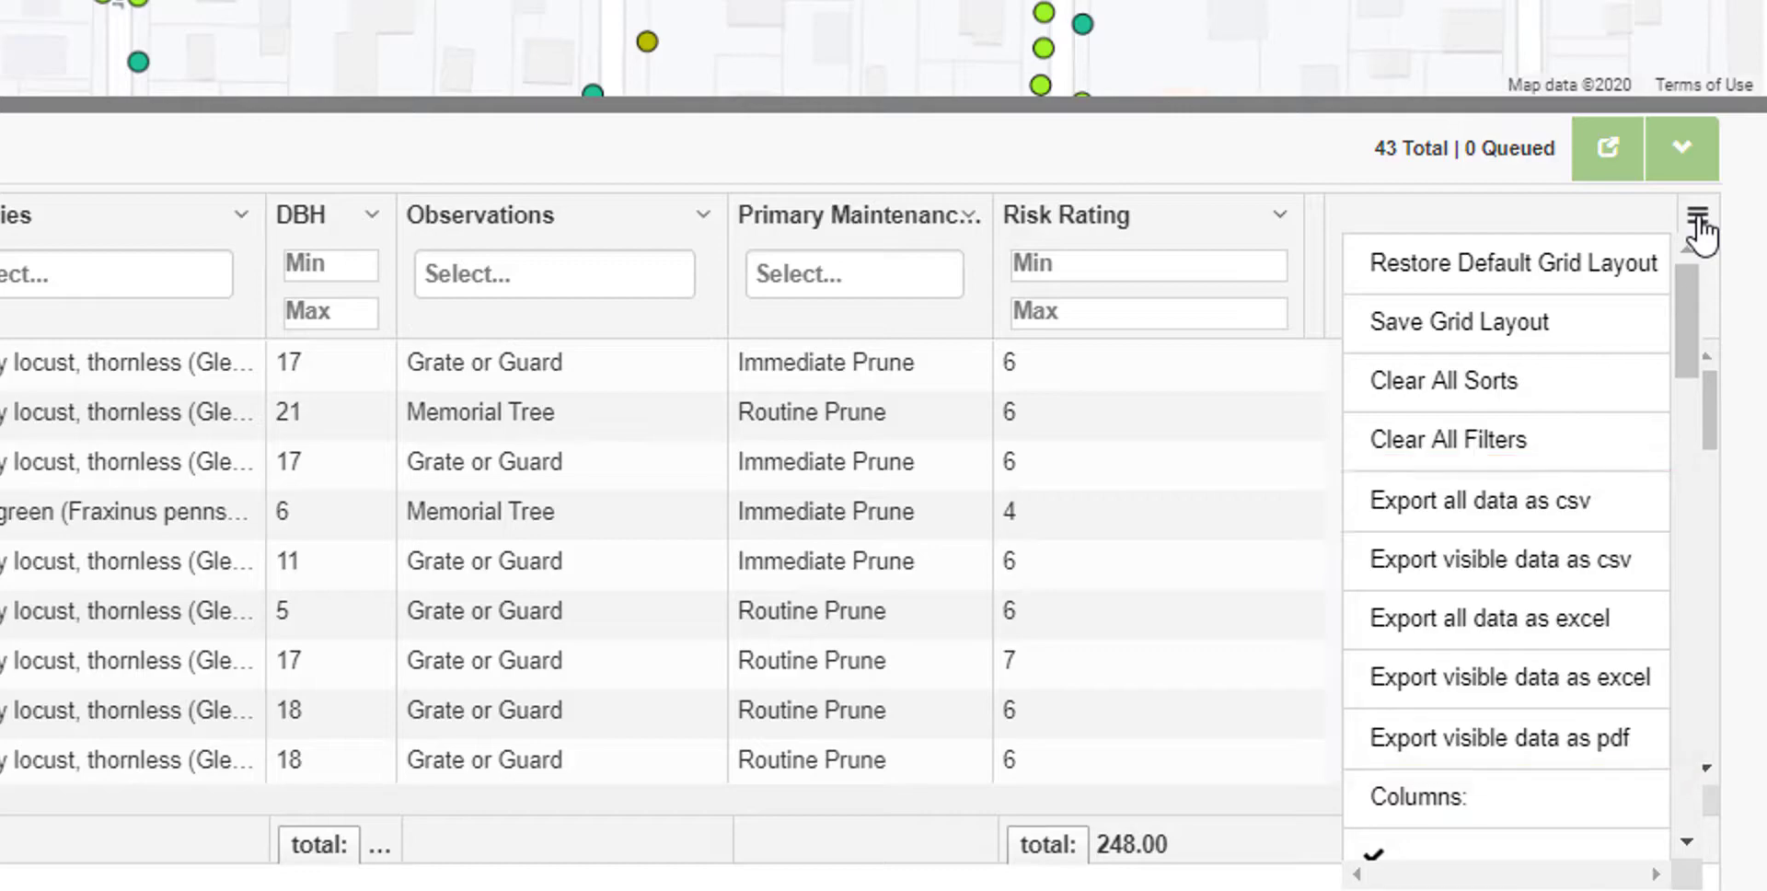
click(1698, 222)
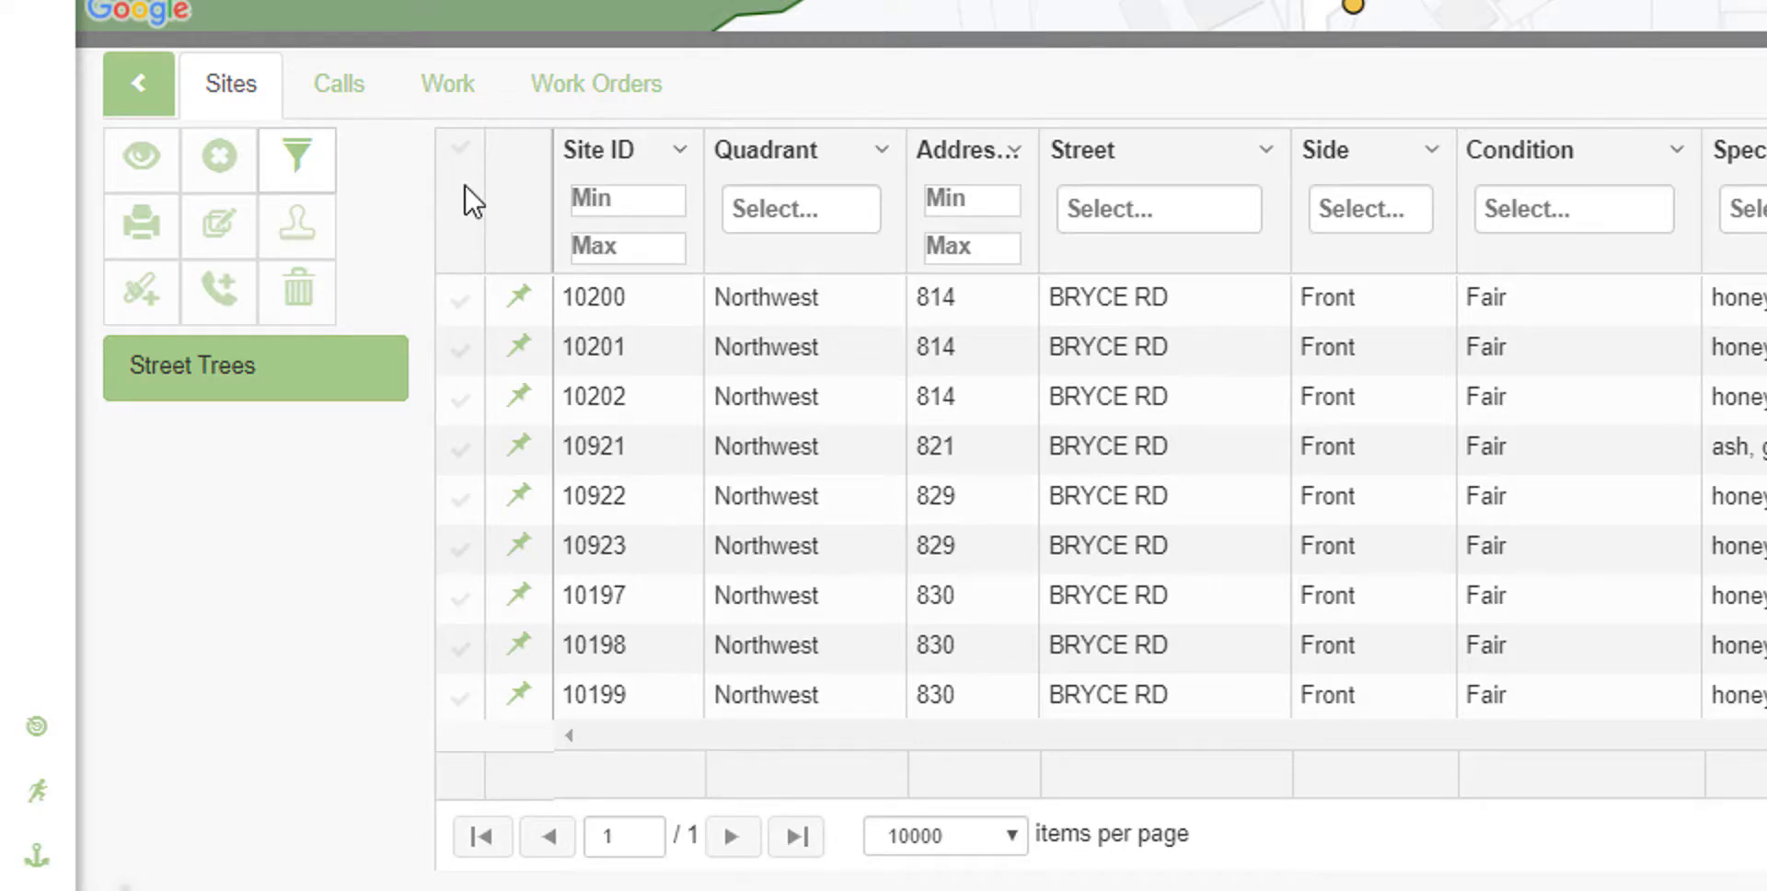
Select sites 10200, 10201 and 10202, extend the selection to all sites, and clear it
click(461, 305)
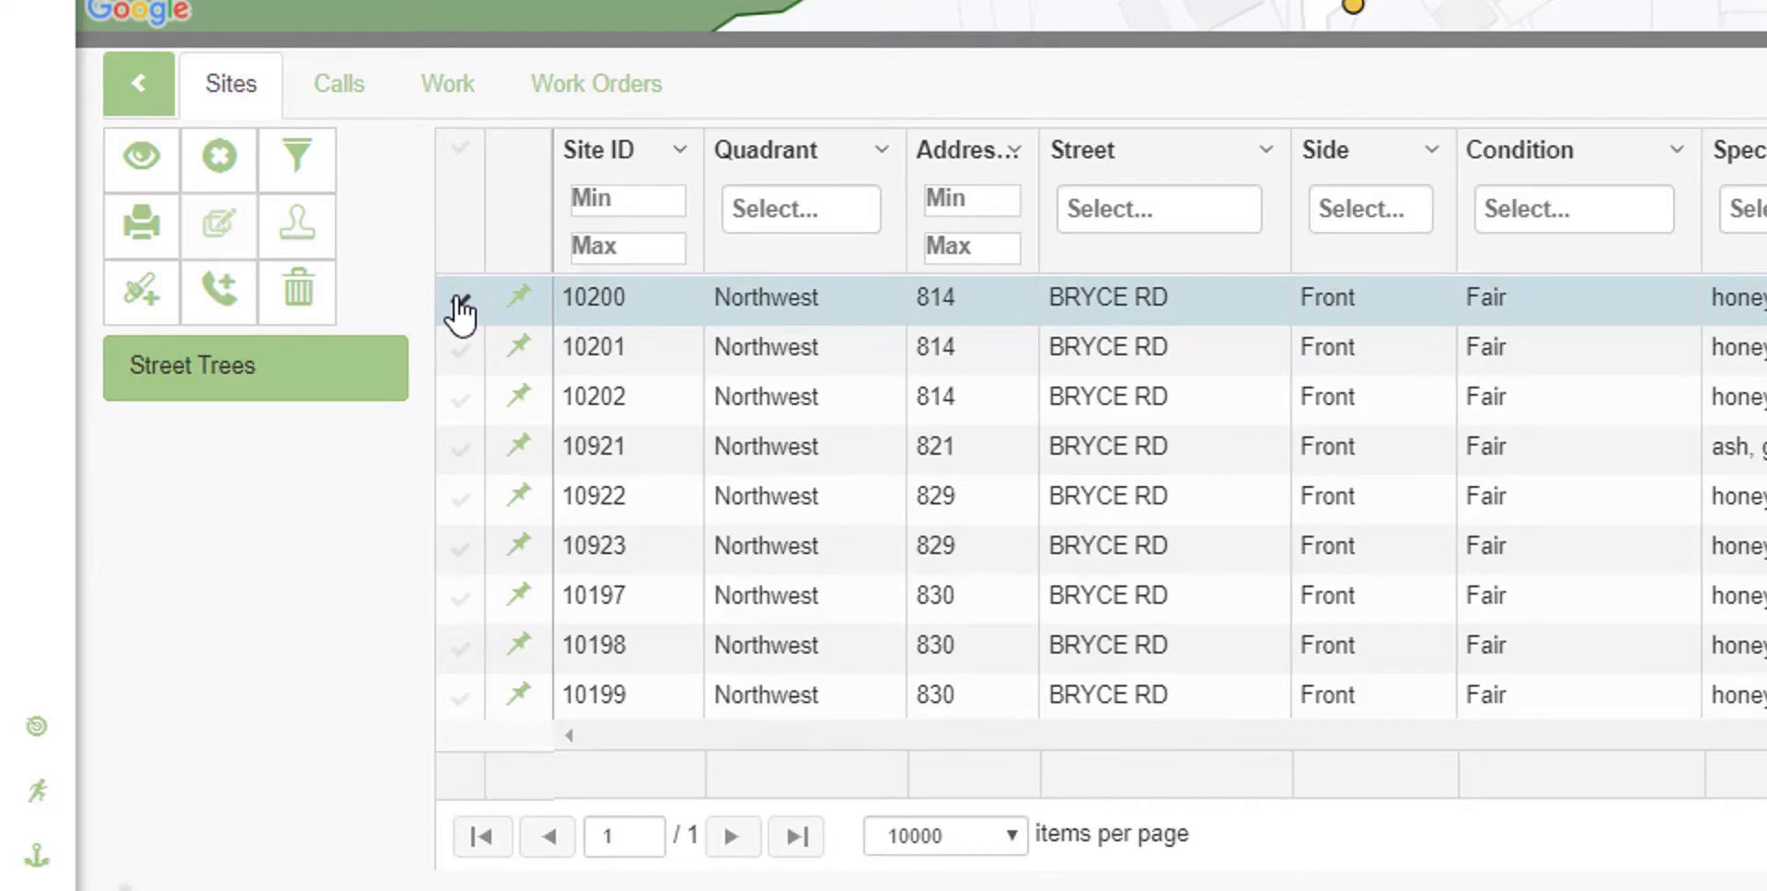
click(460, 353)
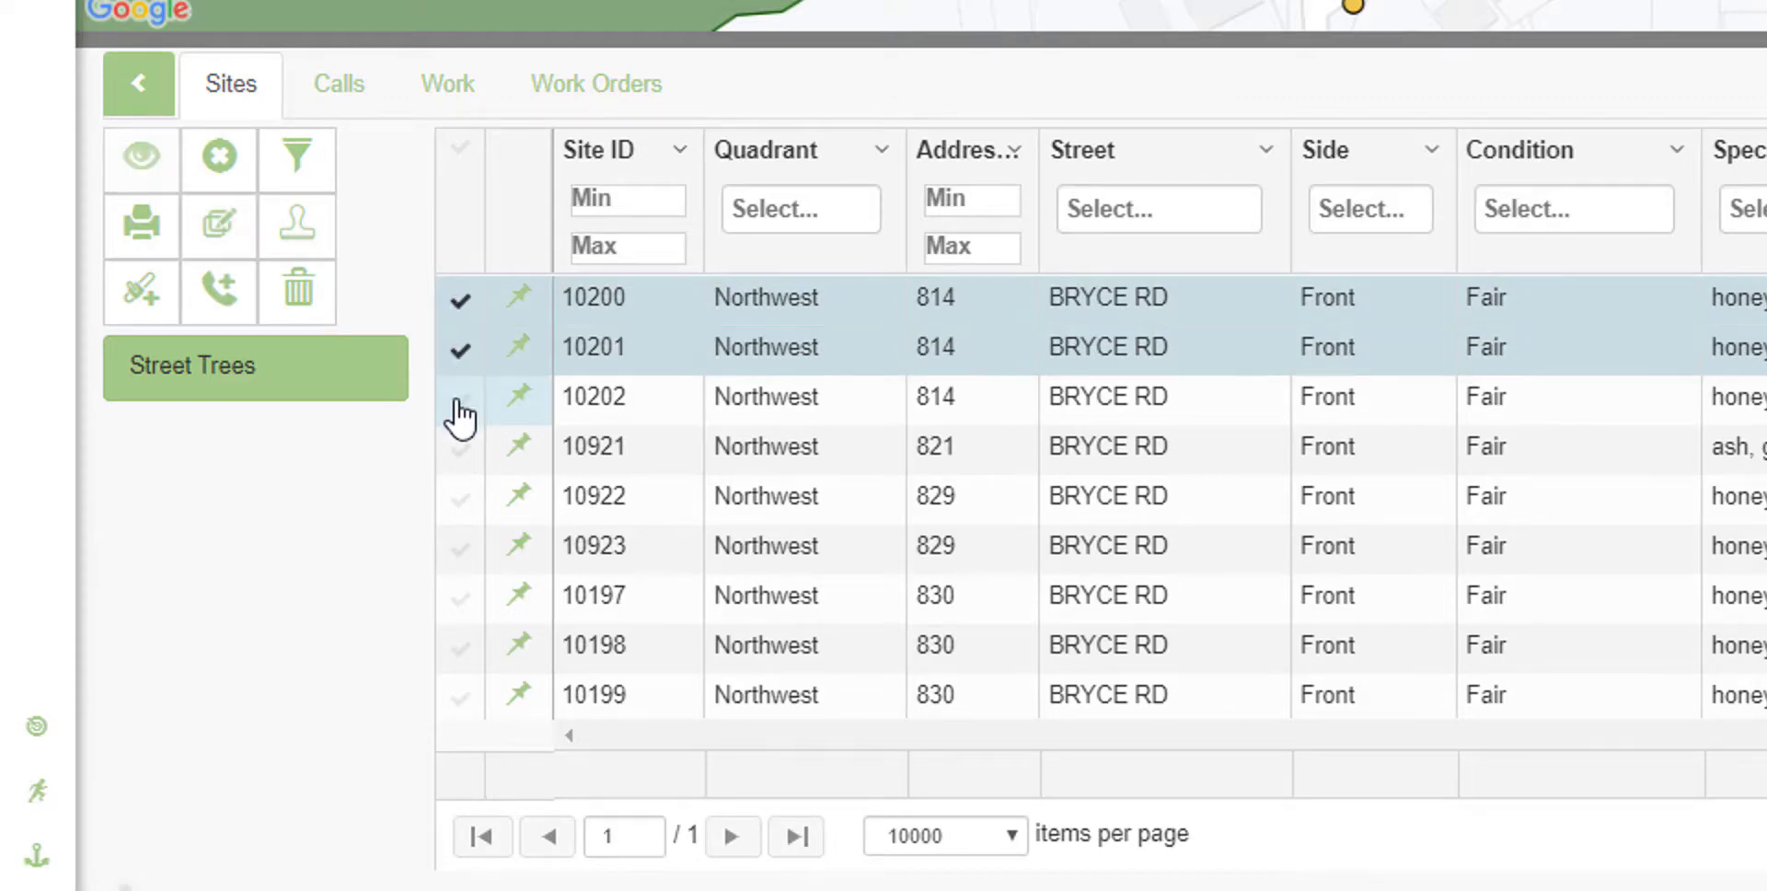
click(460, 405)
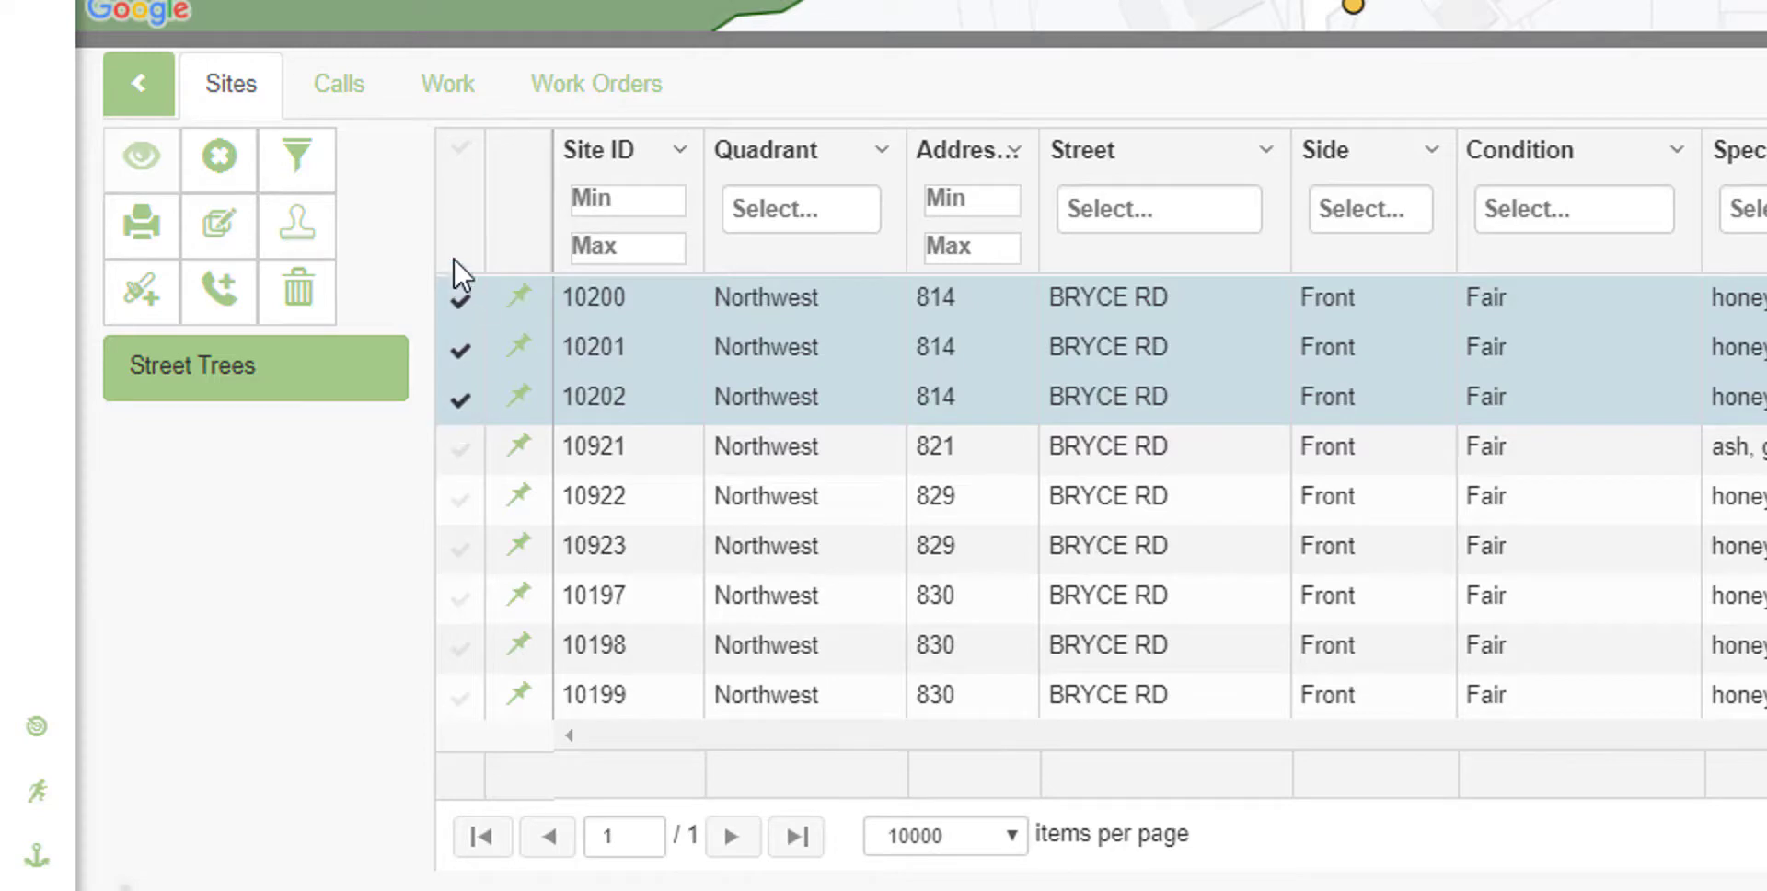
click(462, 162)
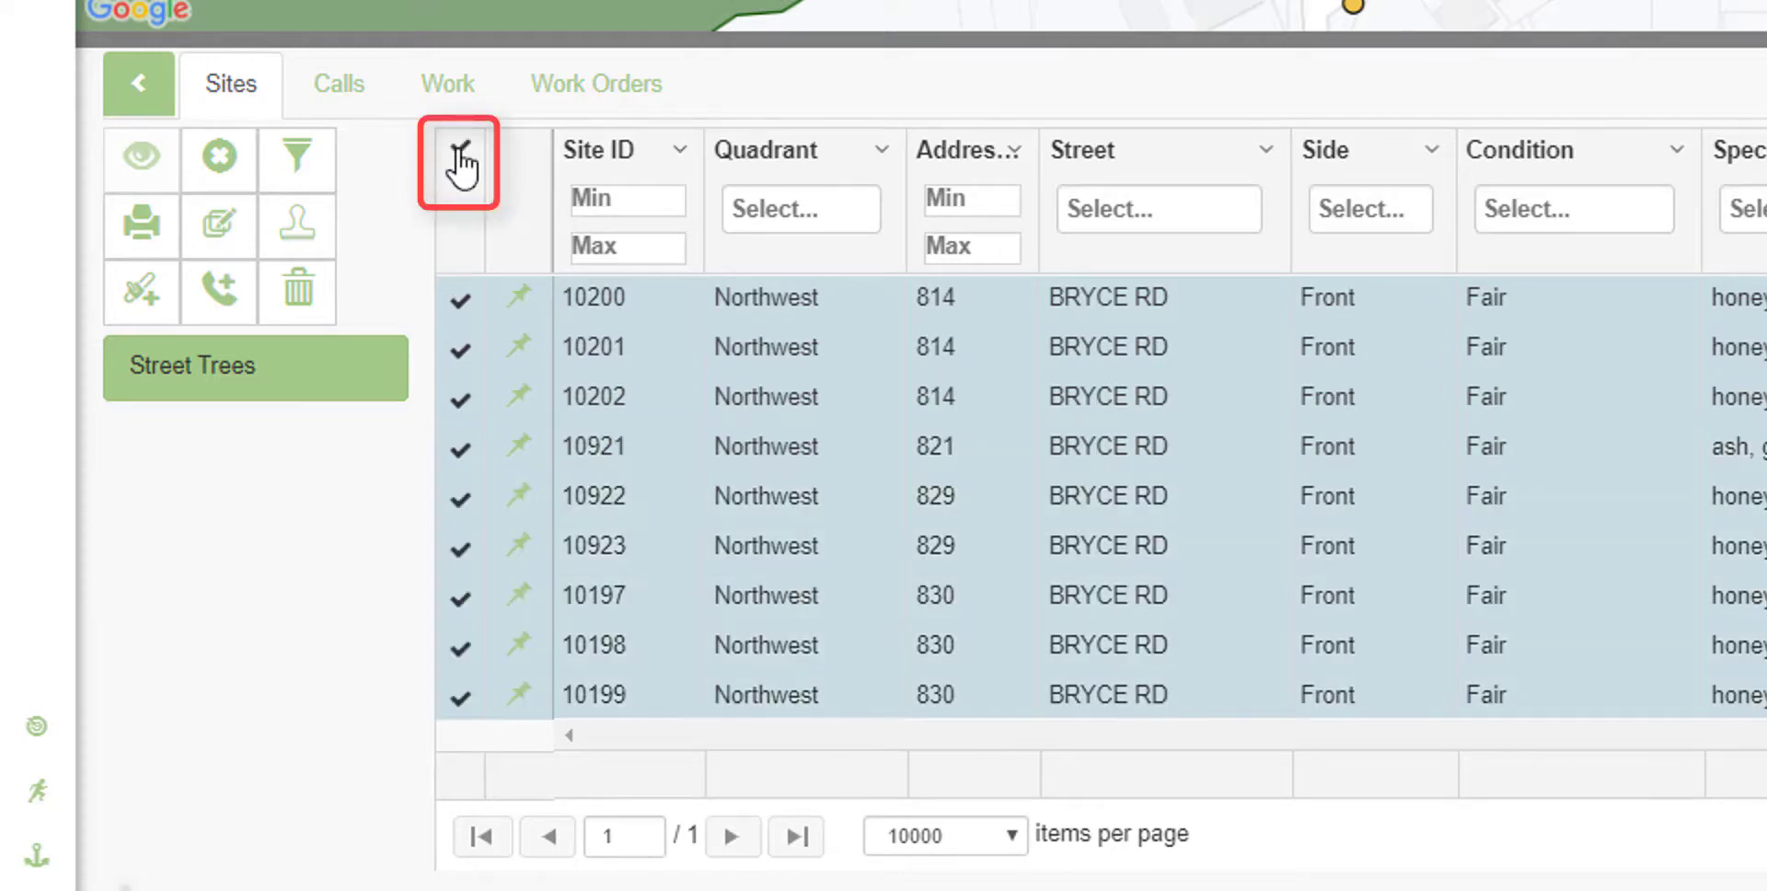
click(462, 162)
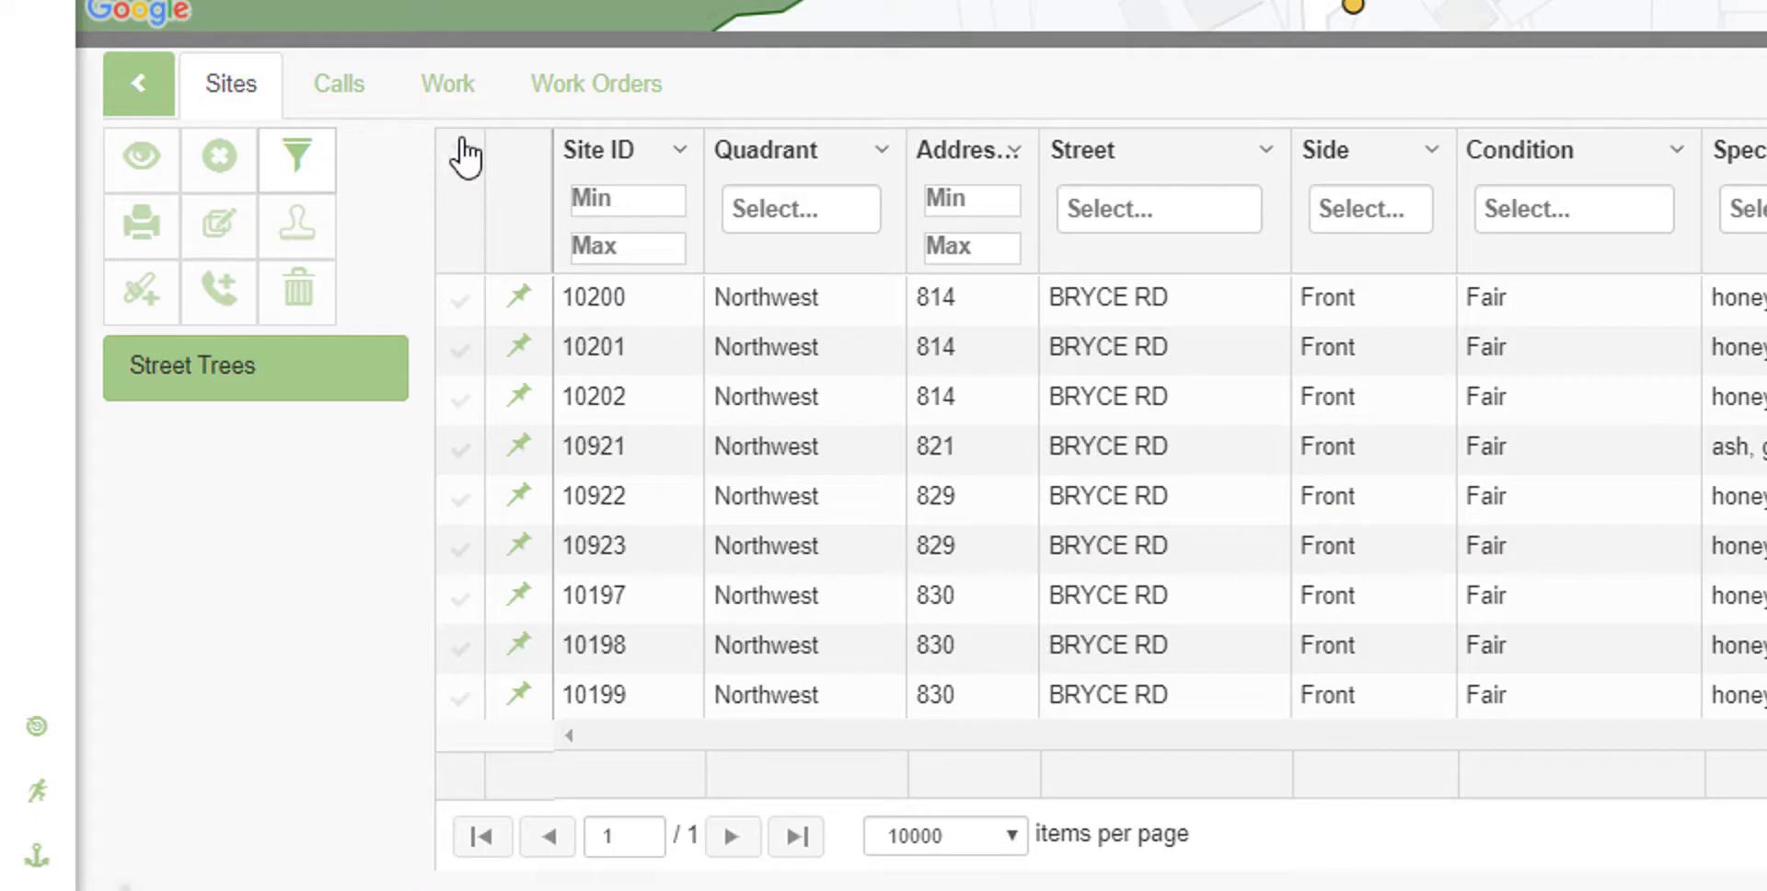
Select all sites in the grid except 10201 and 10202
click(463, 164)
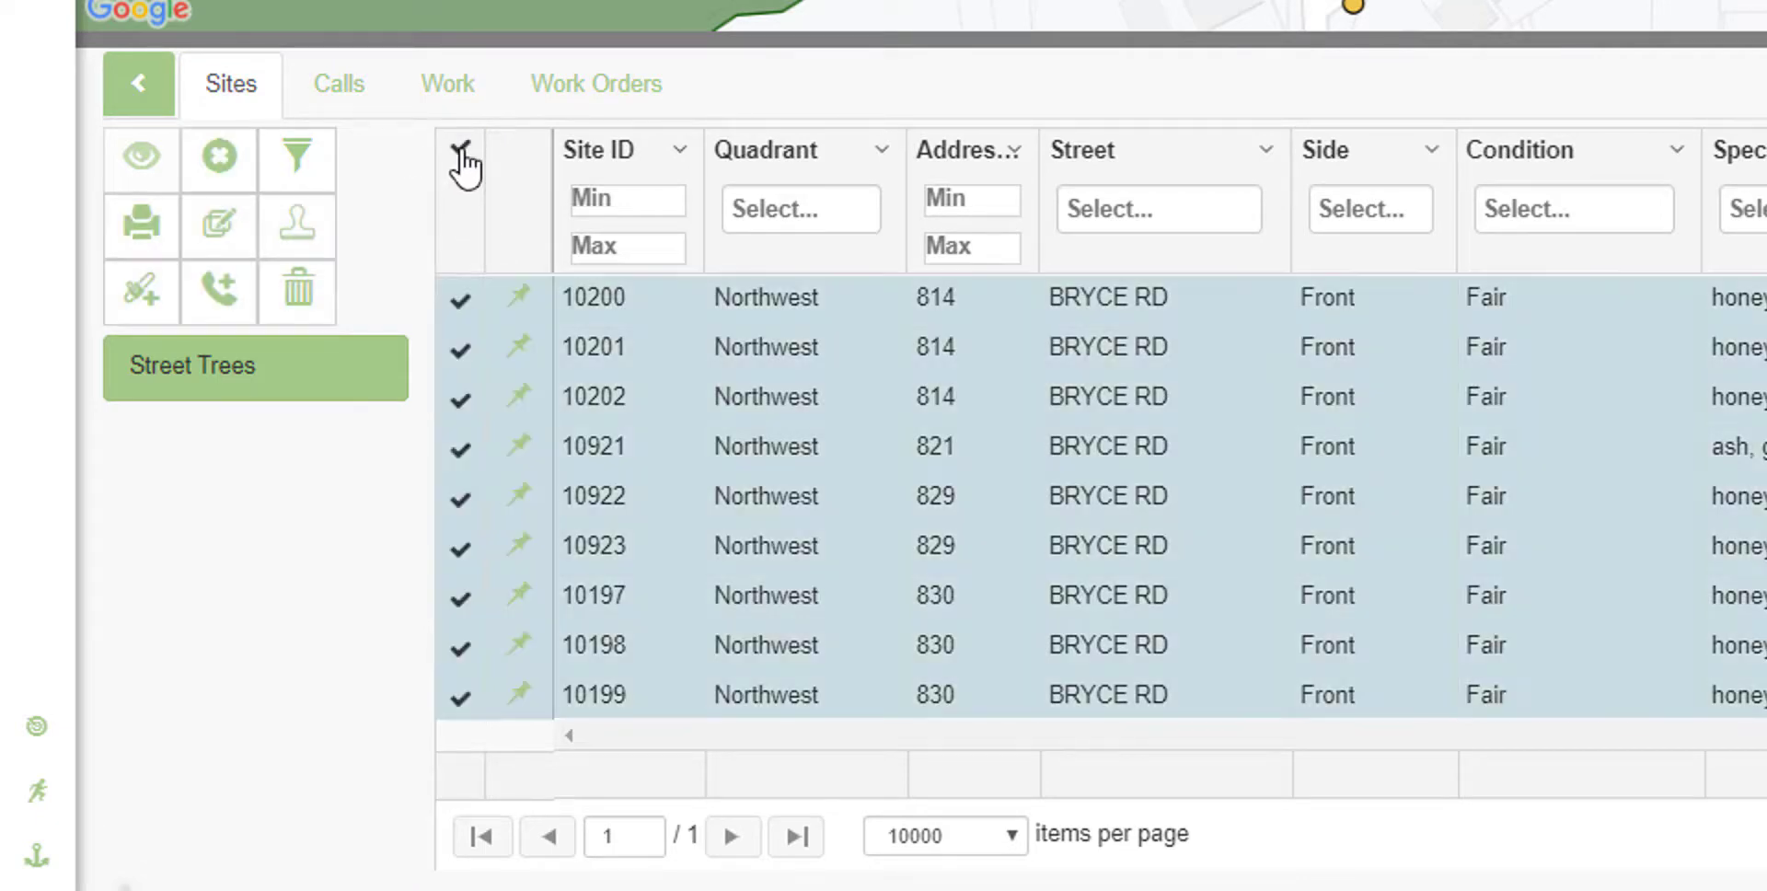
click(461, 353)
click(457, 405)
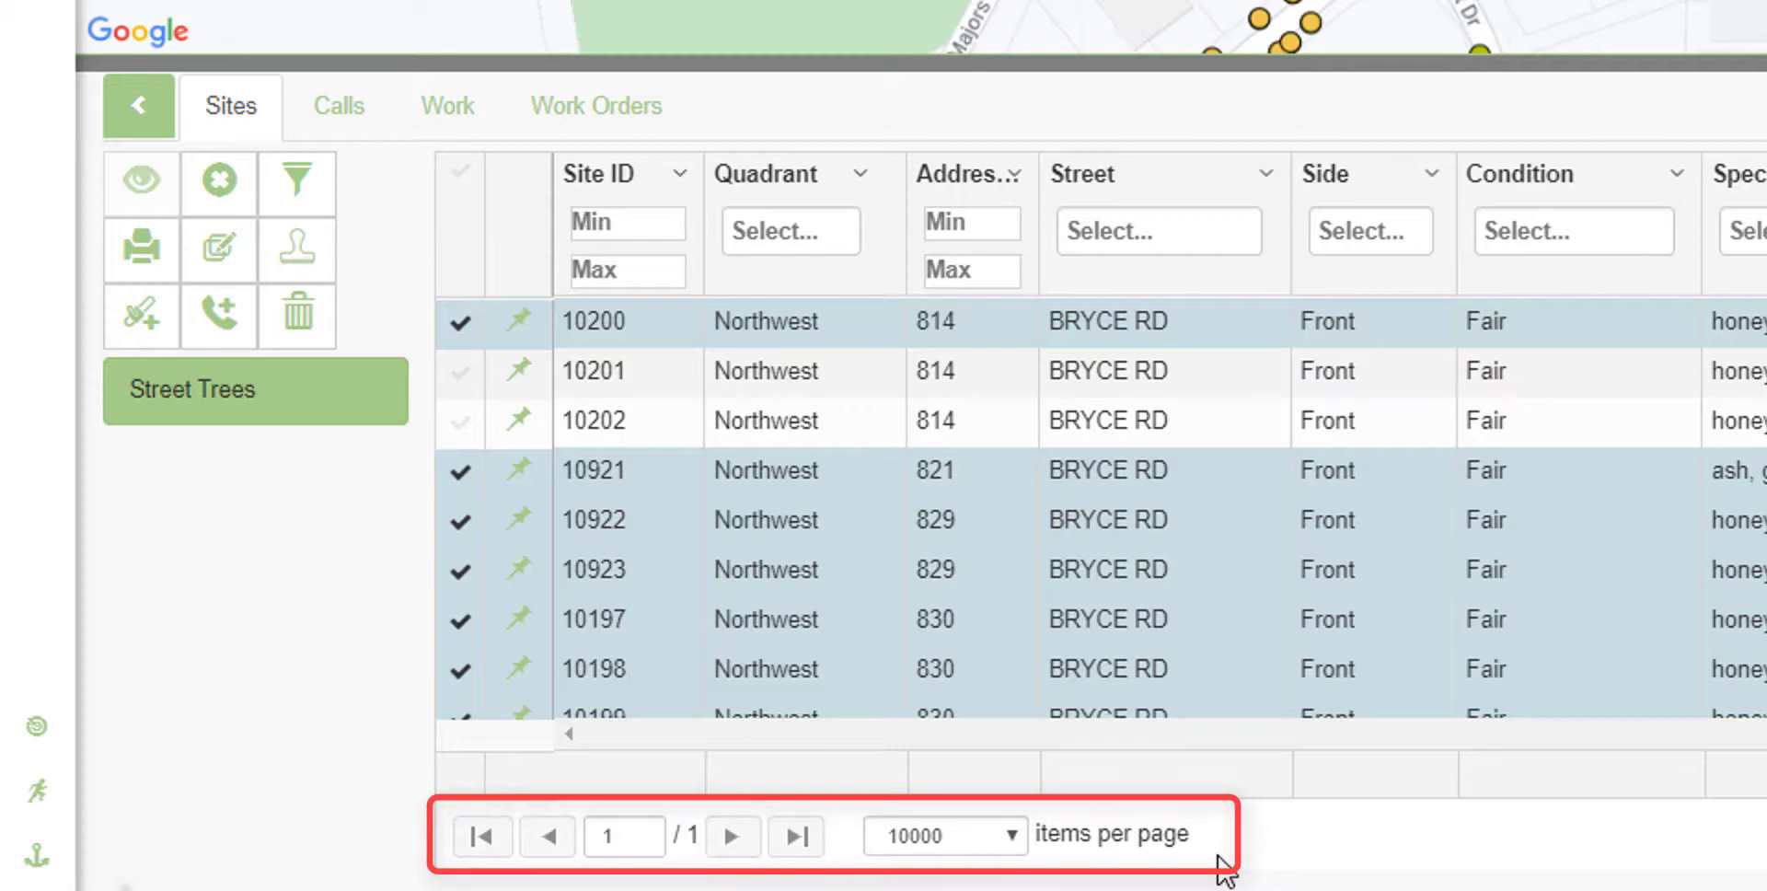
View the items-per-page choices for the sites grid
click(1012, 836)
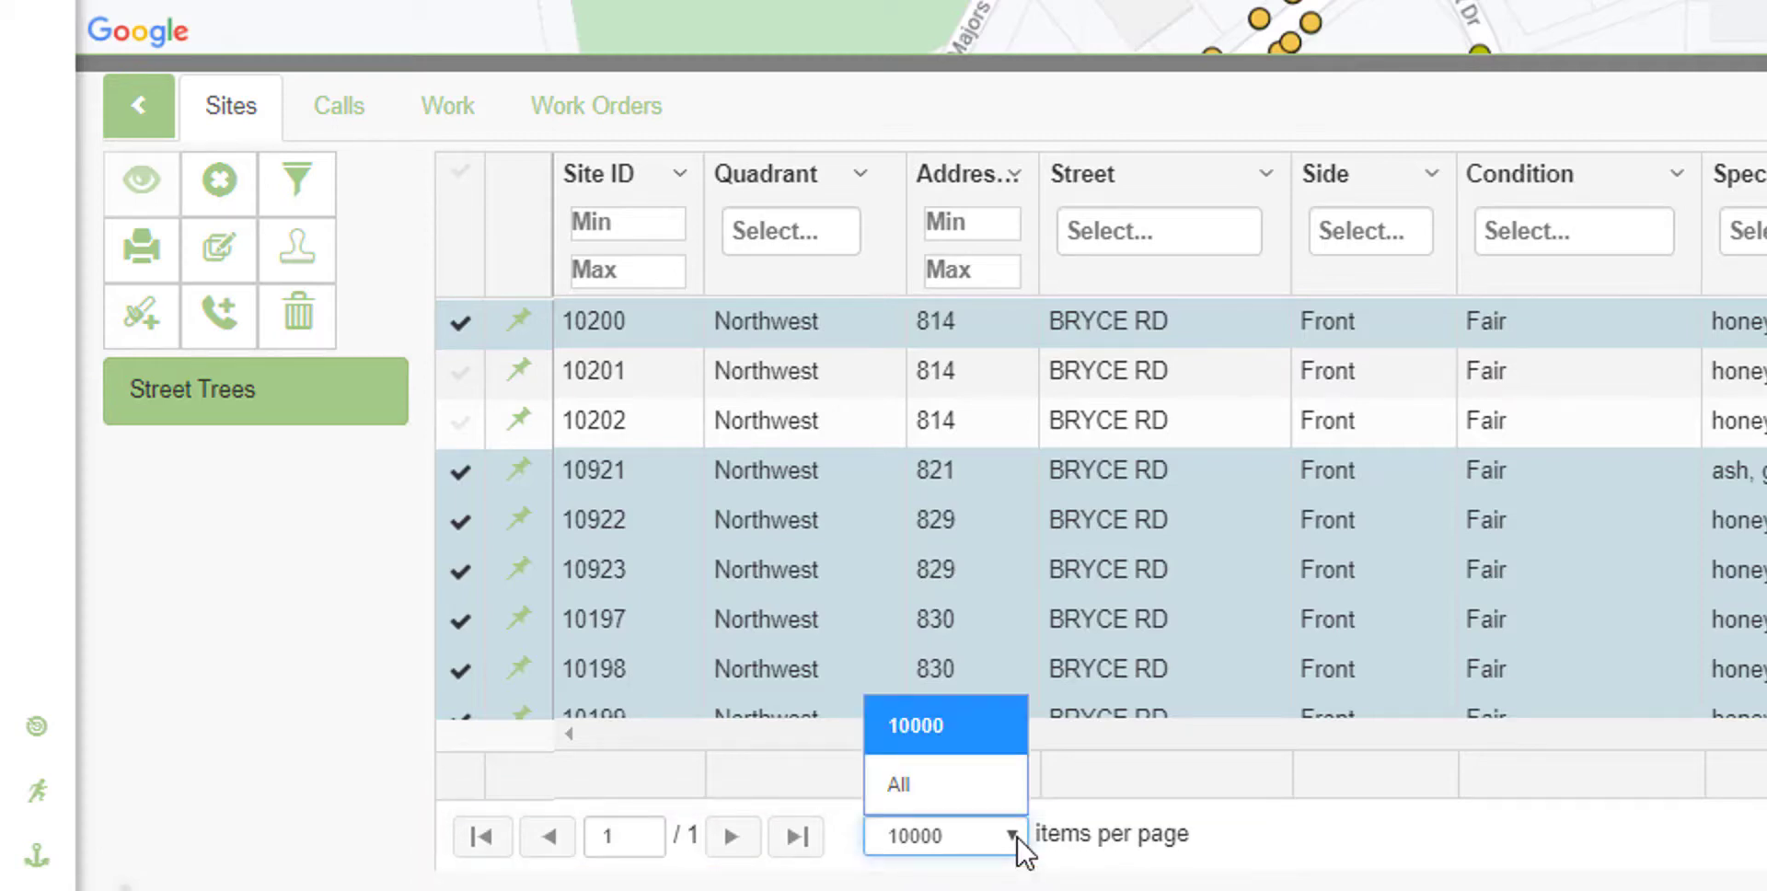
click(957, 784)
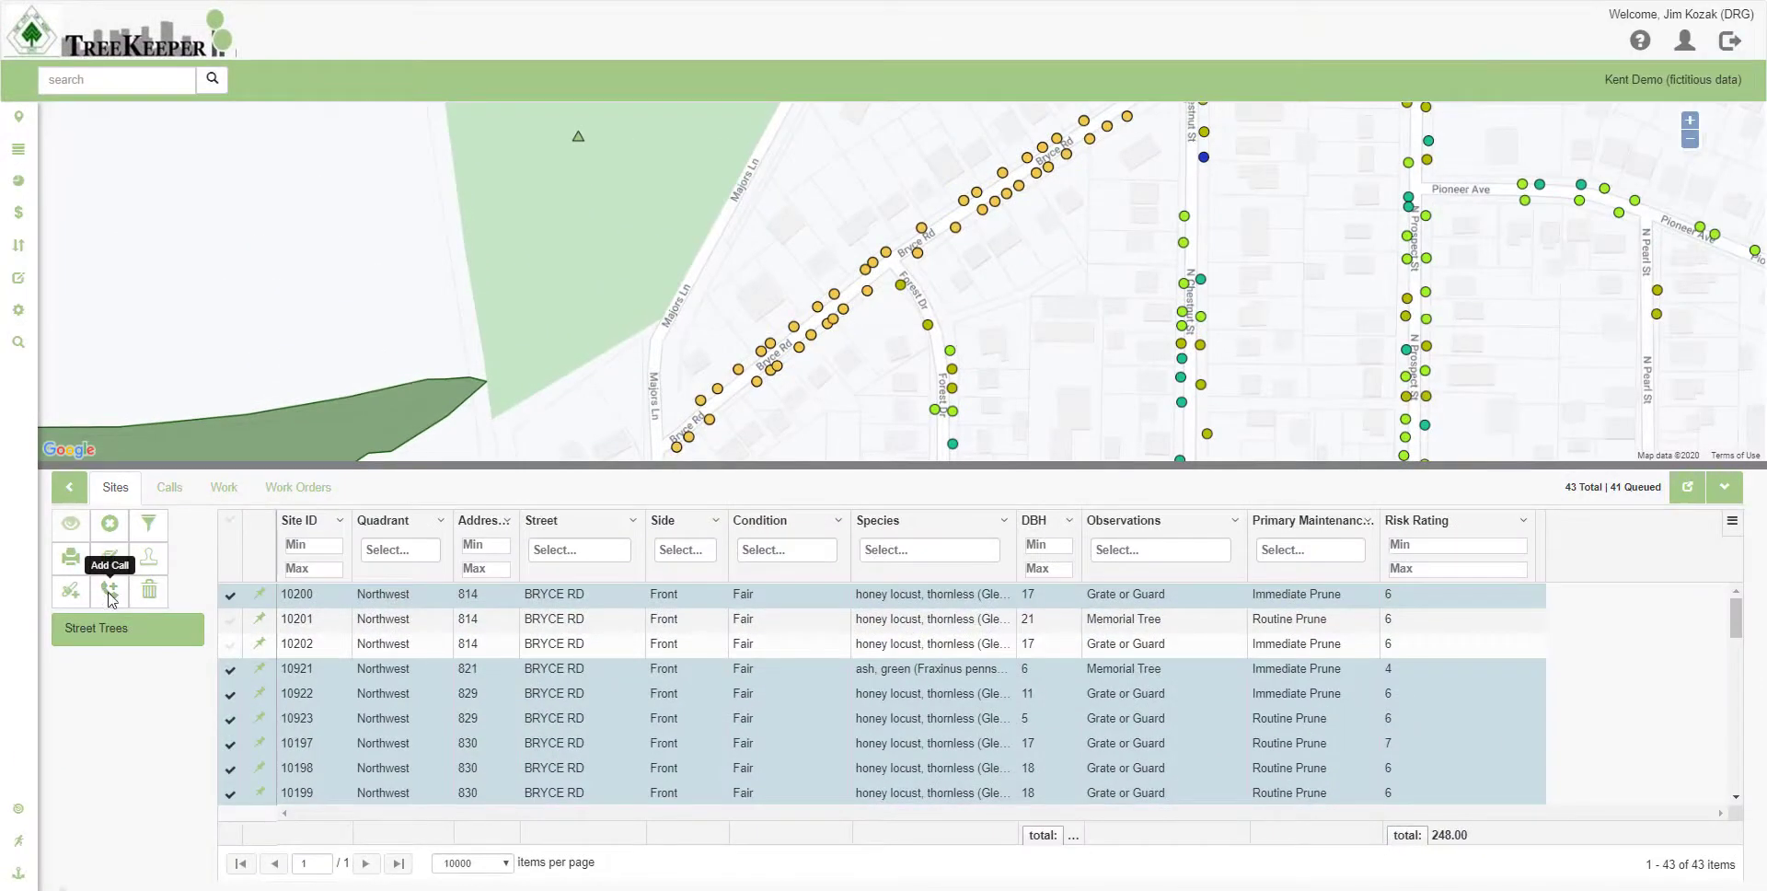
Open the Add Call form for the selected sites and cancel it
click(110, 596)
click(110, 597)
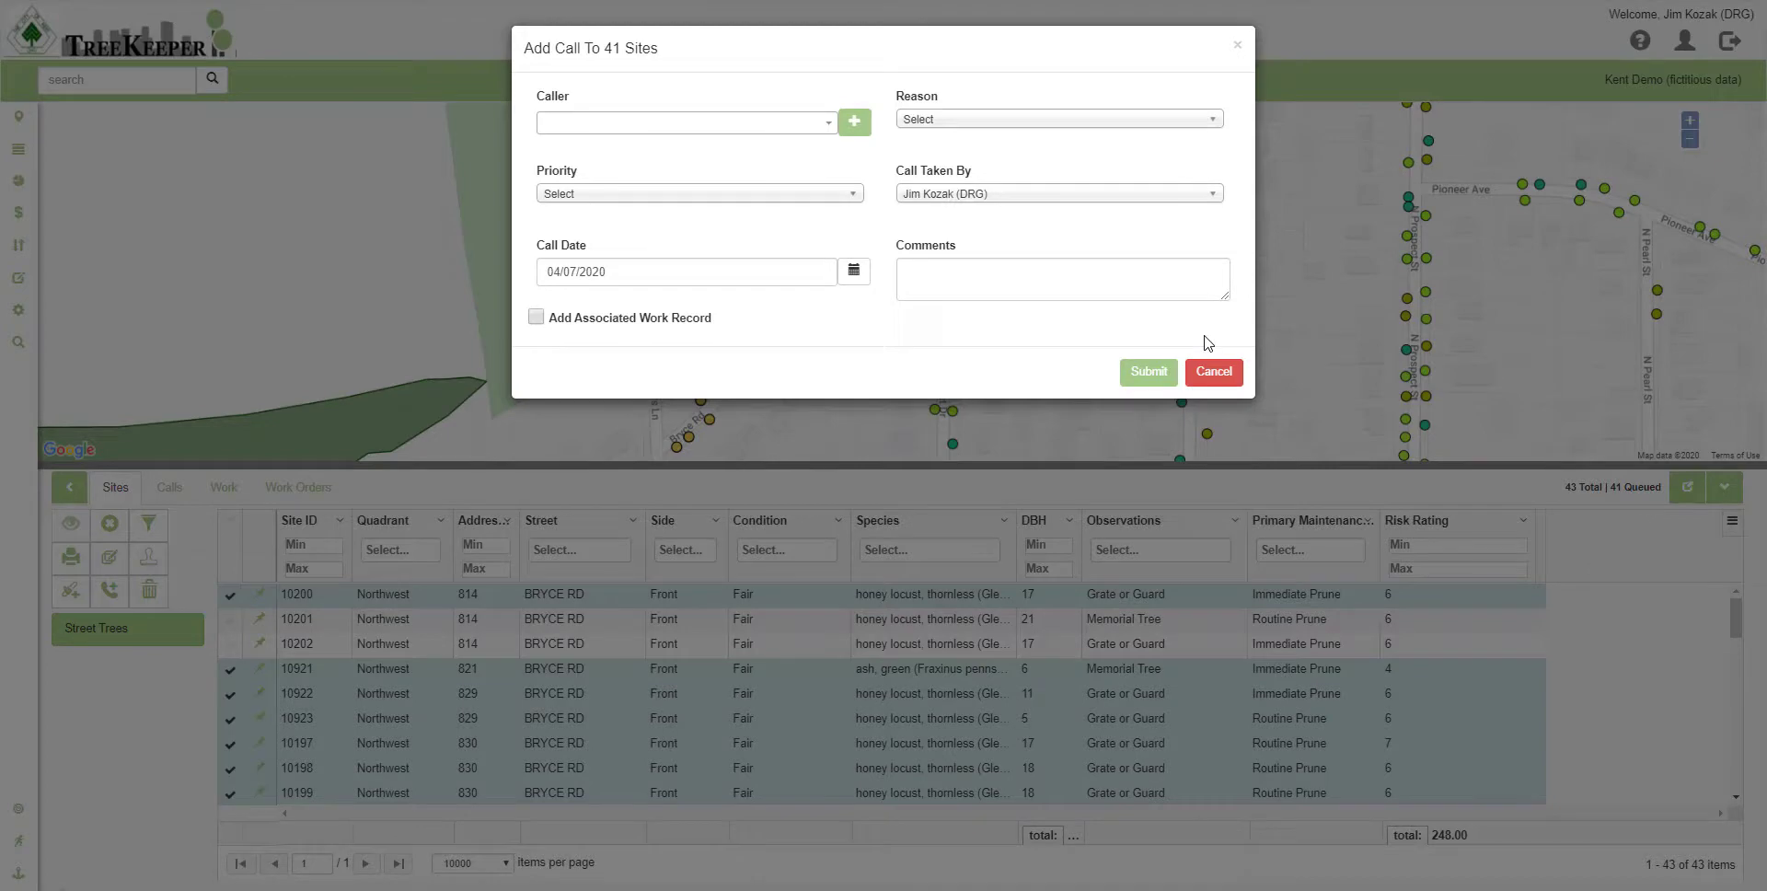
click(1217, 372)
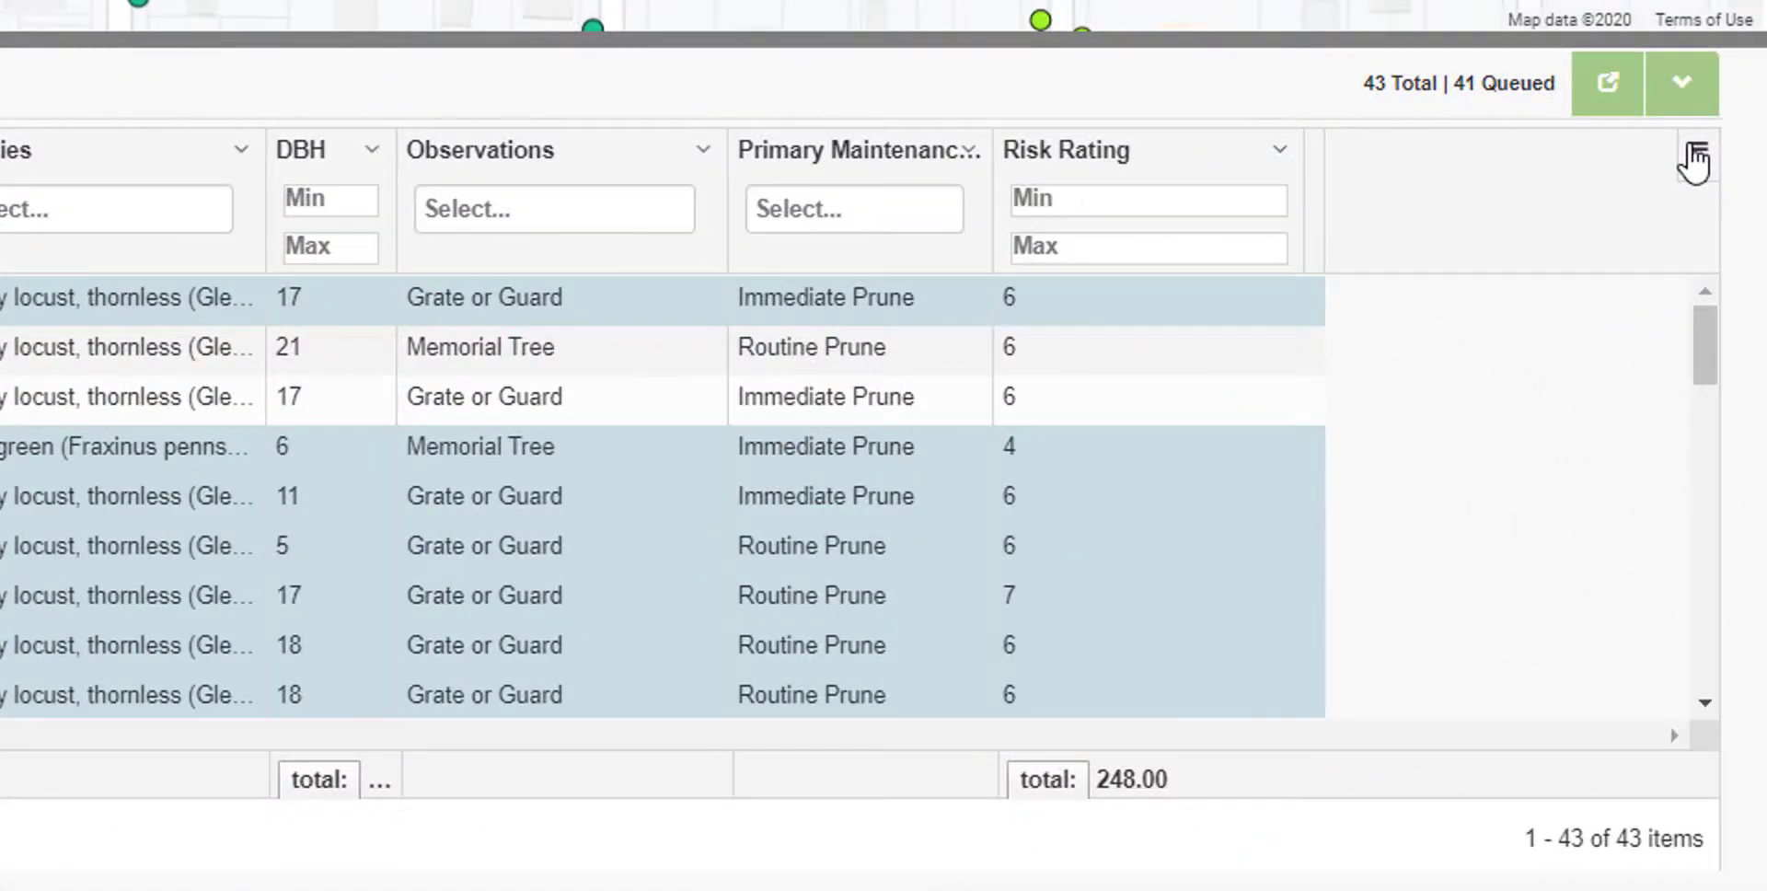
Add the Utility Type column to the sites grid, leaving Utilities hidden, and save the grid layout
click(1696, 156)
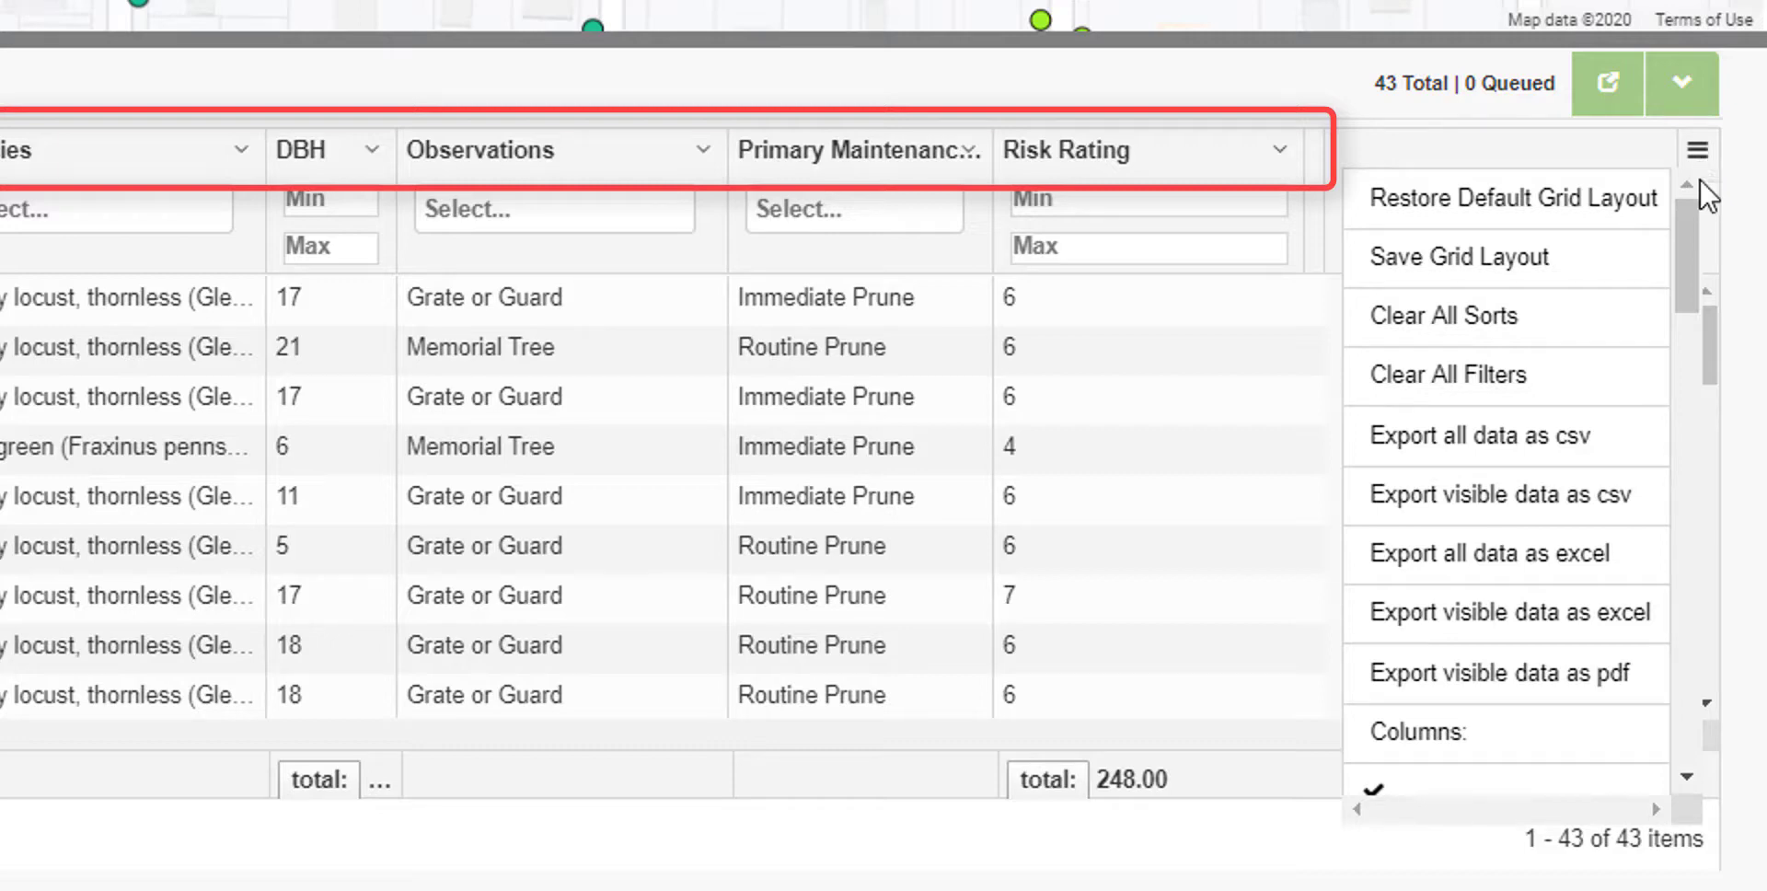
mouse_move(1687, 214)
mouse_down()
mouse_move(1660, 353)
mouse_move(1661, 646)
mouse_move(1643, 659)
mouse_up()
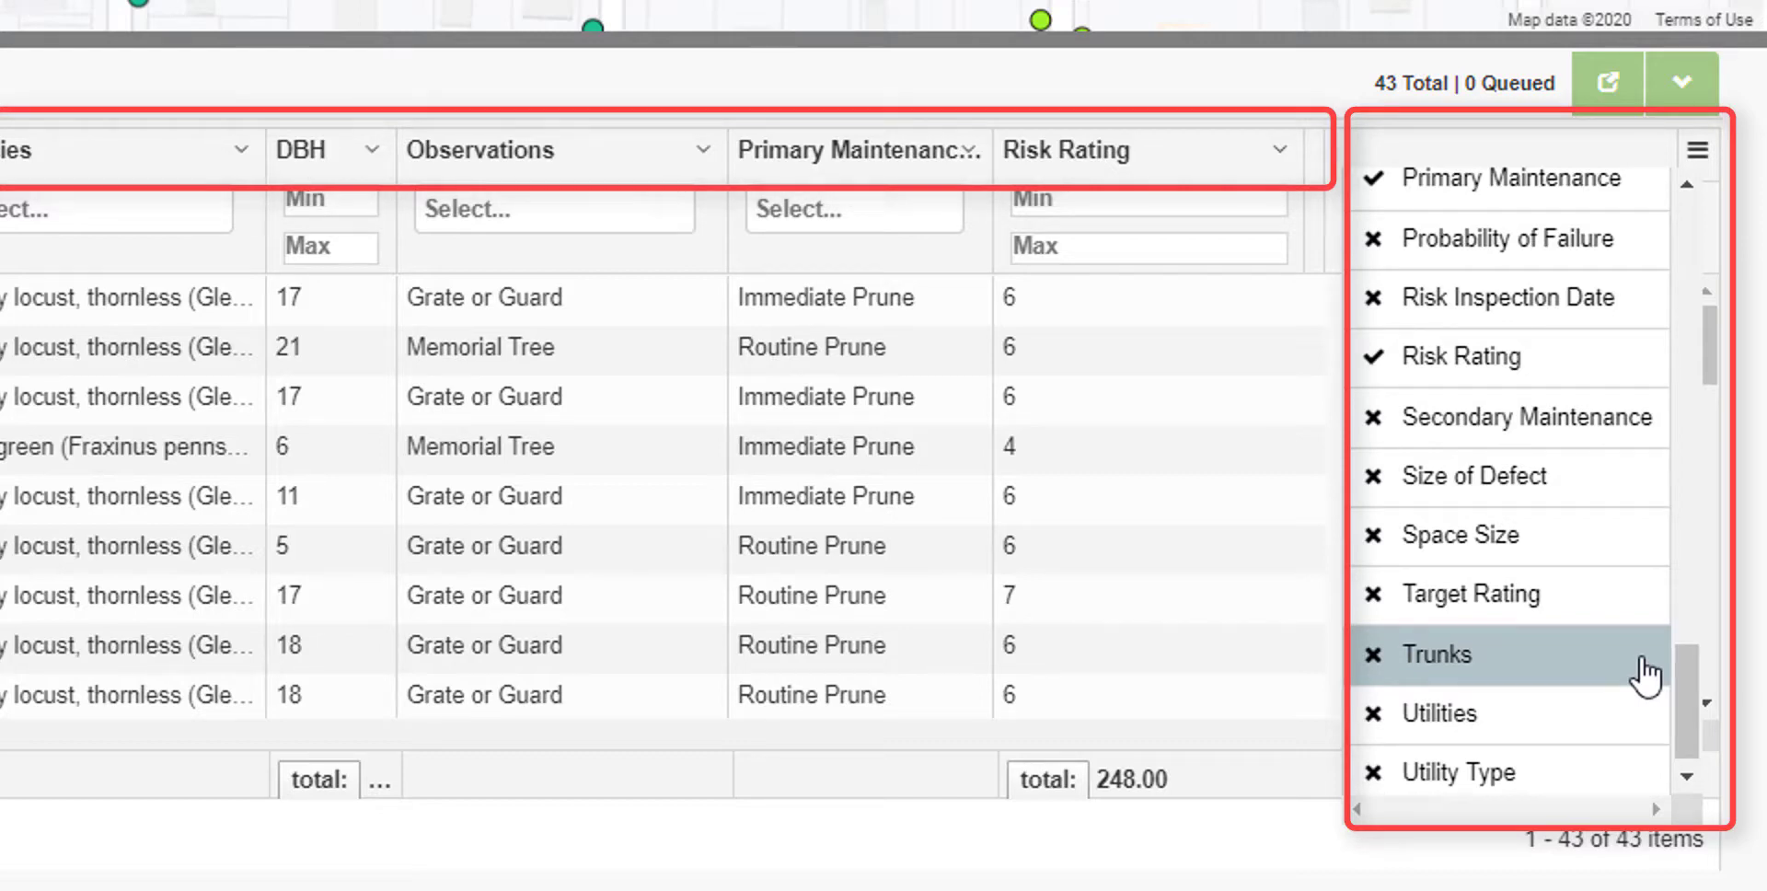
click(1376, 784)
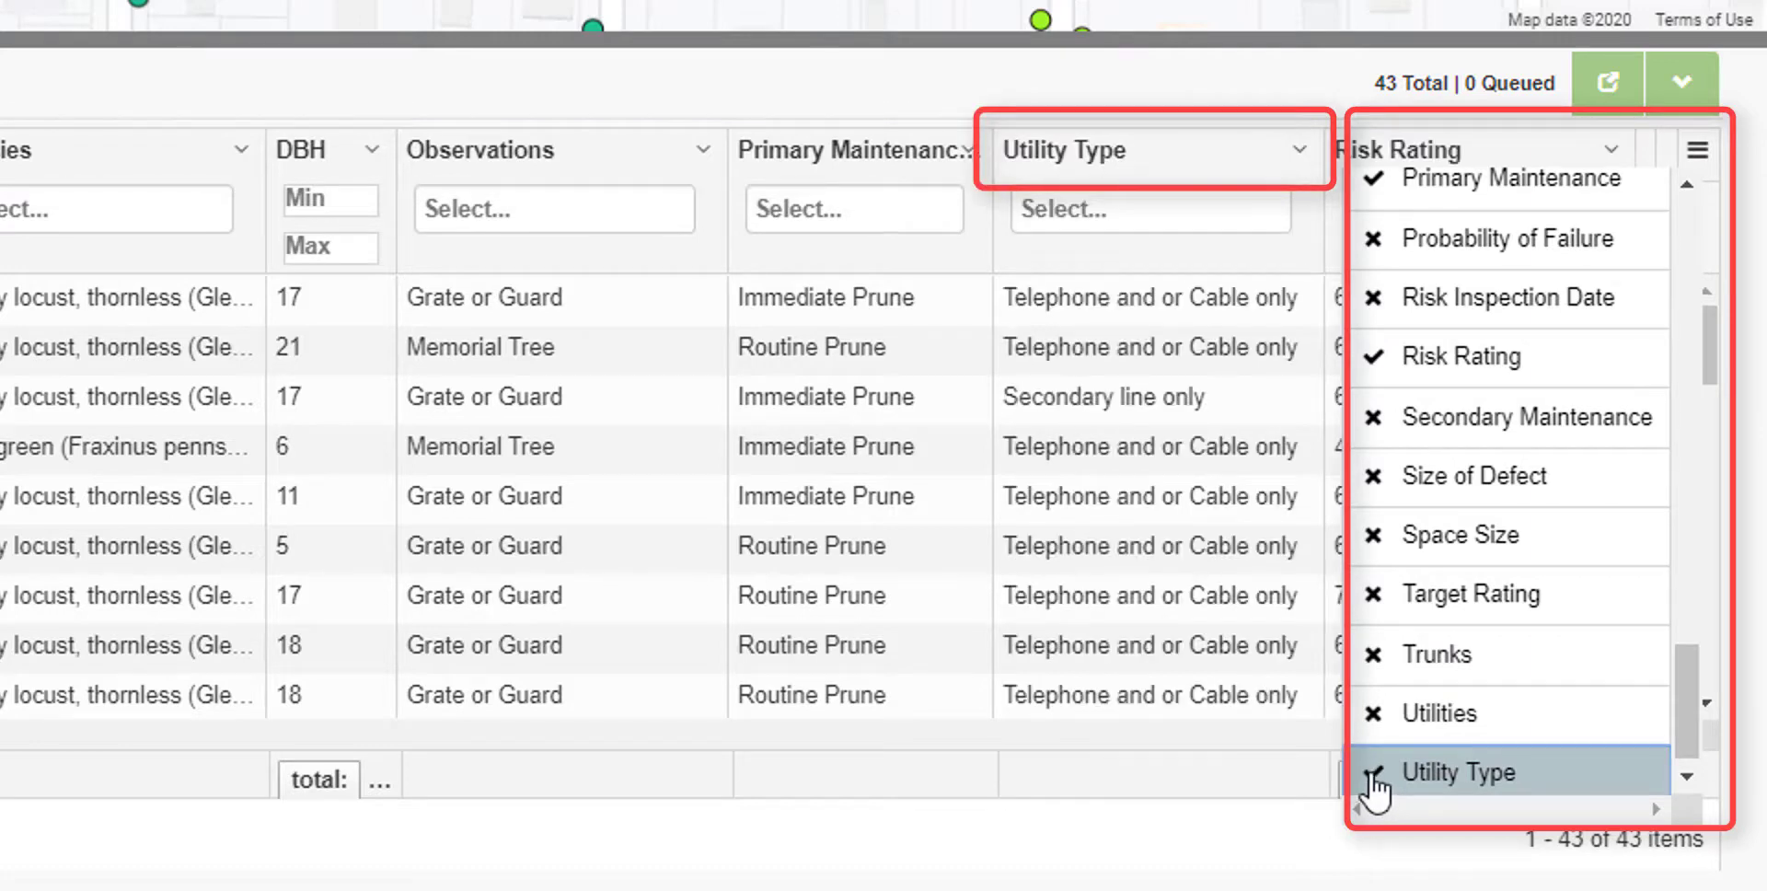
click(1376, 782)
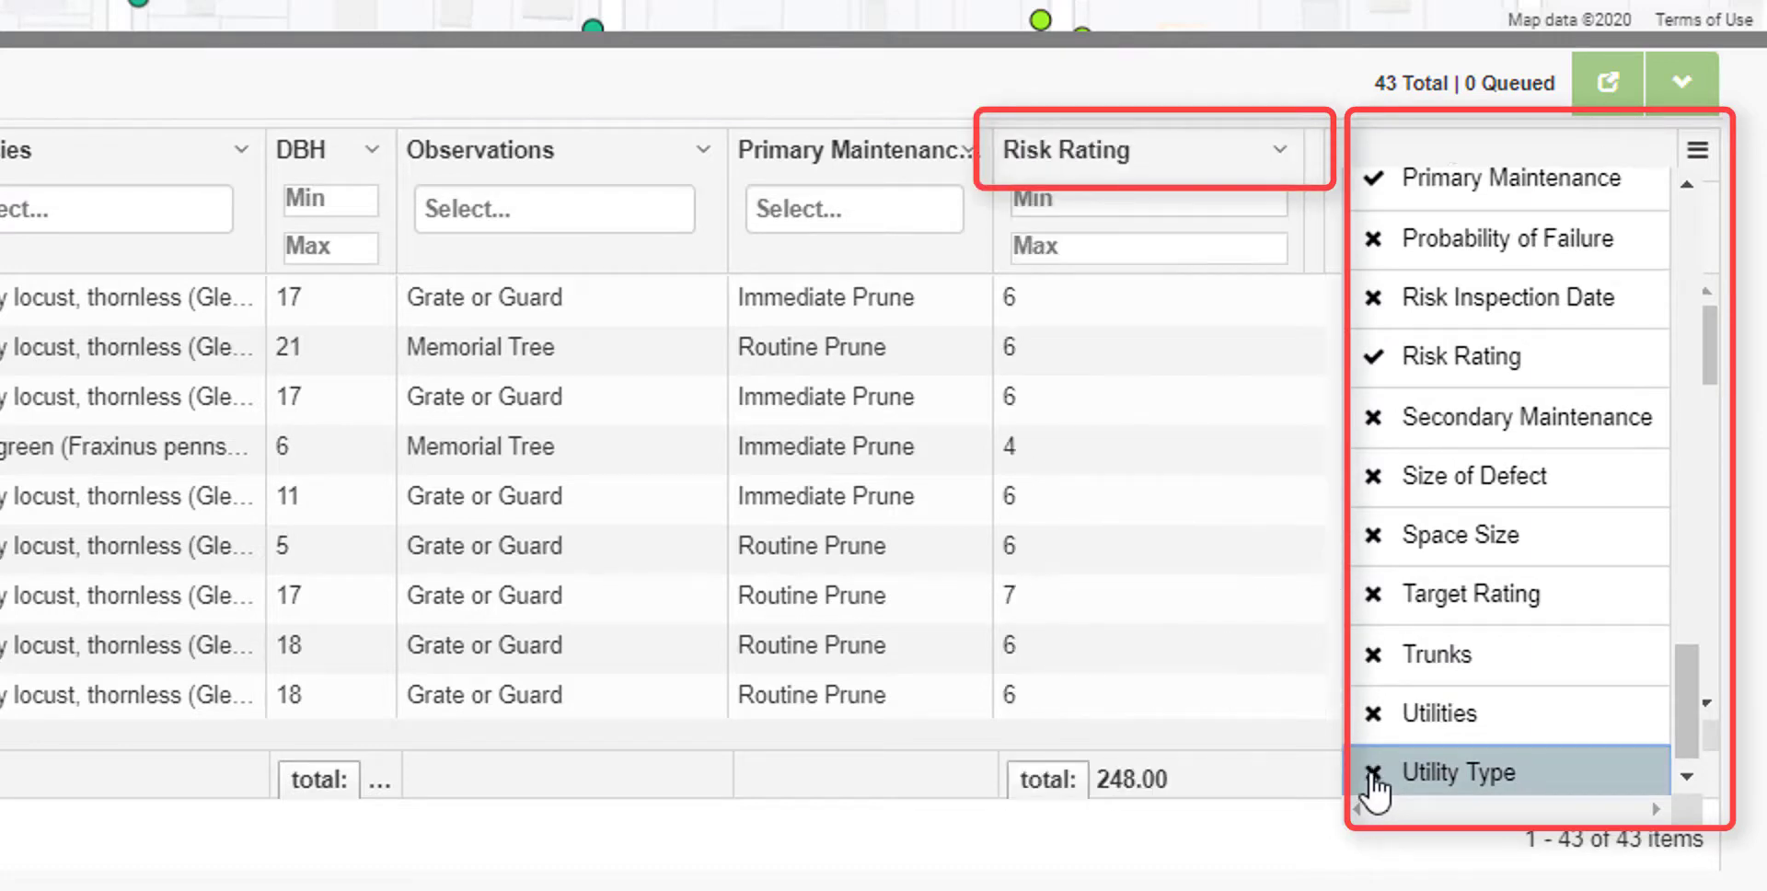
click(1367, 722)
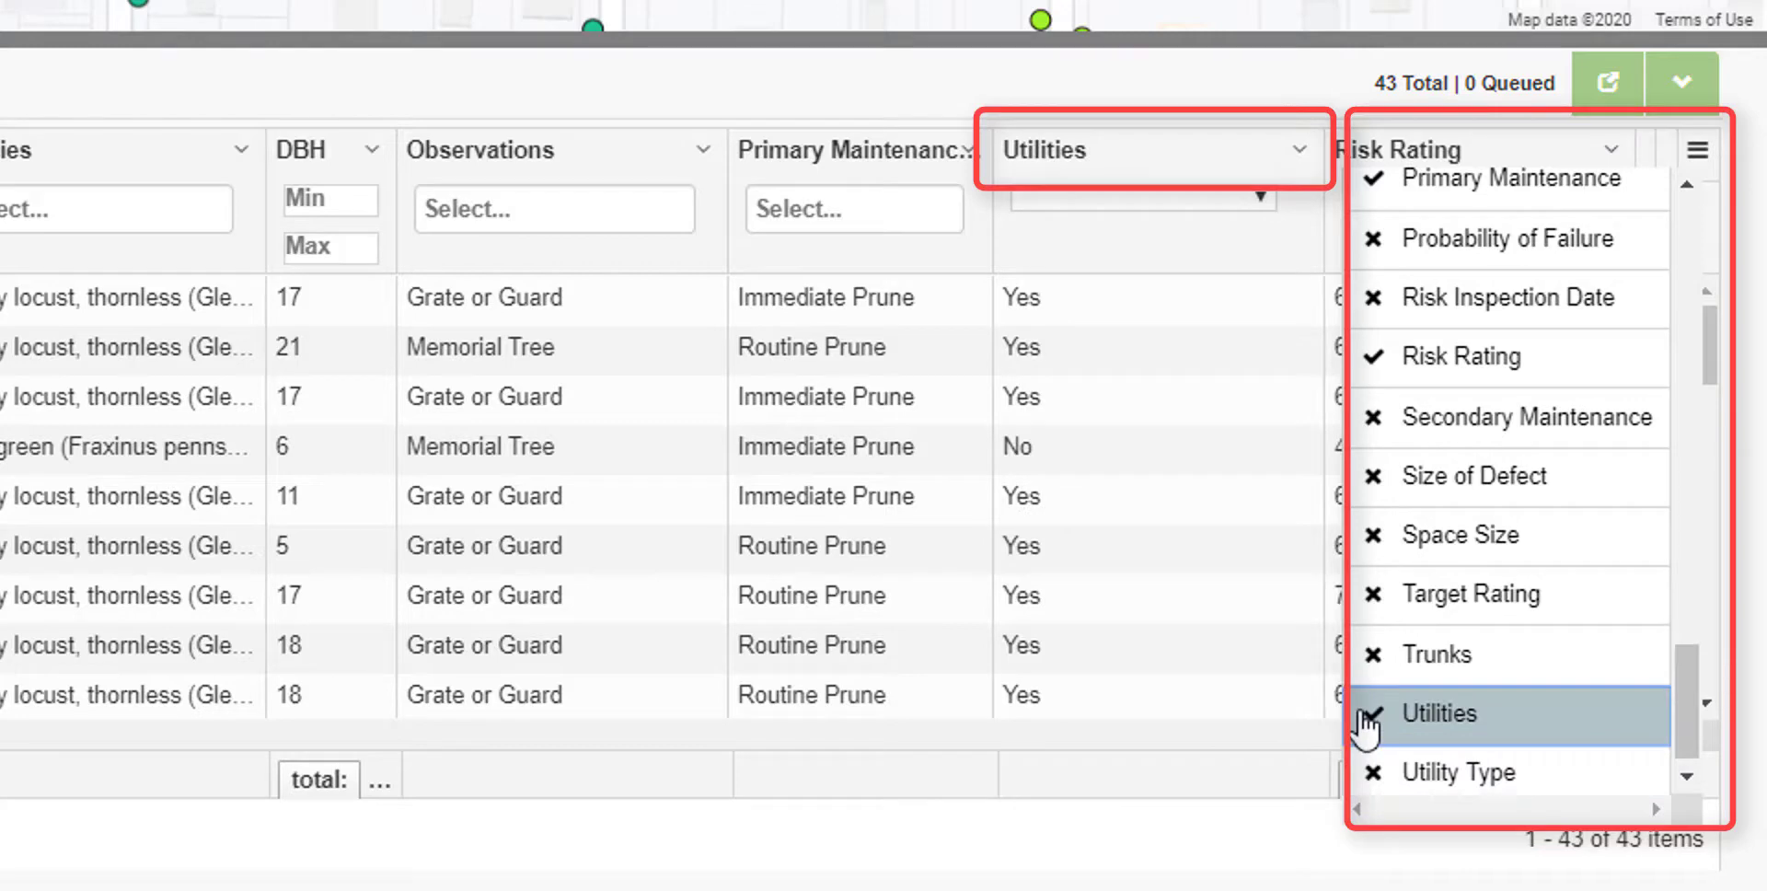
click(1365, 722)
click(1372, 780)
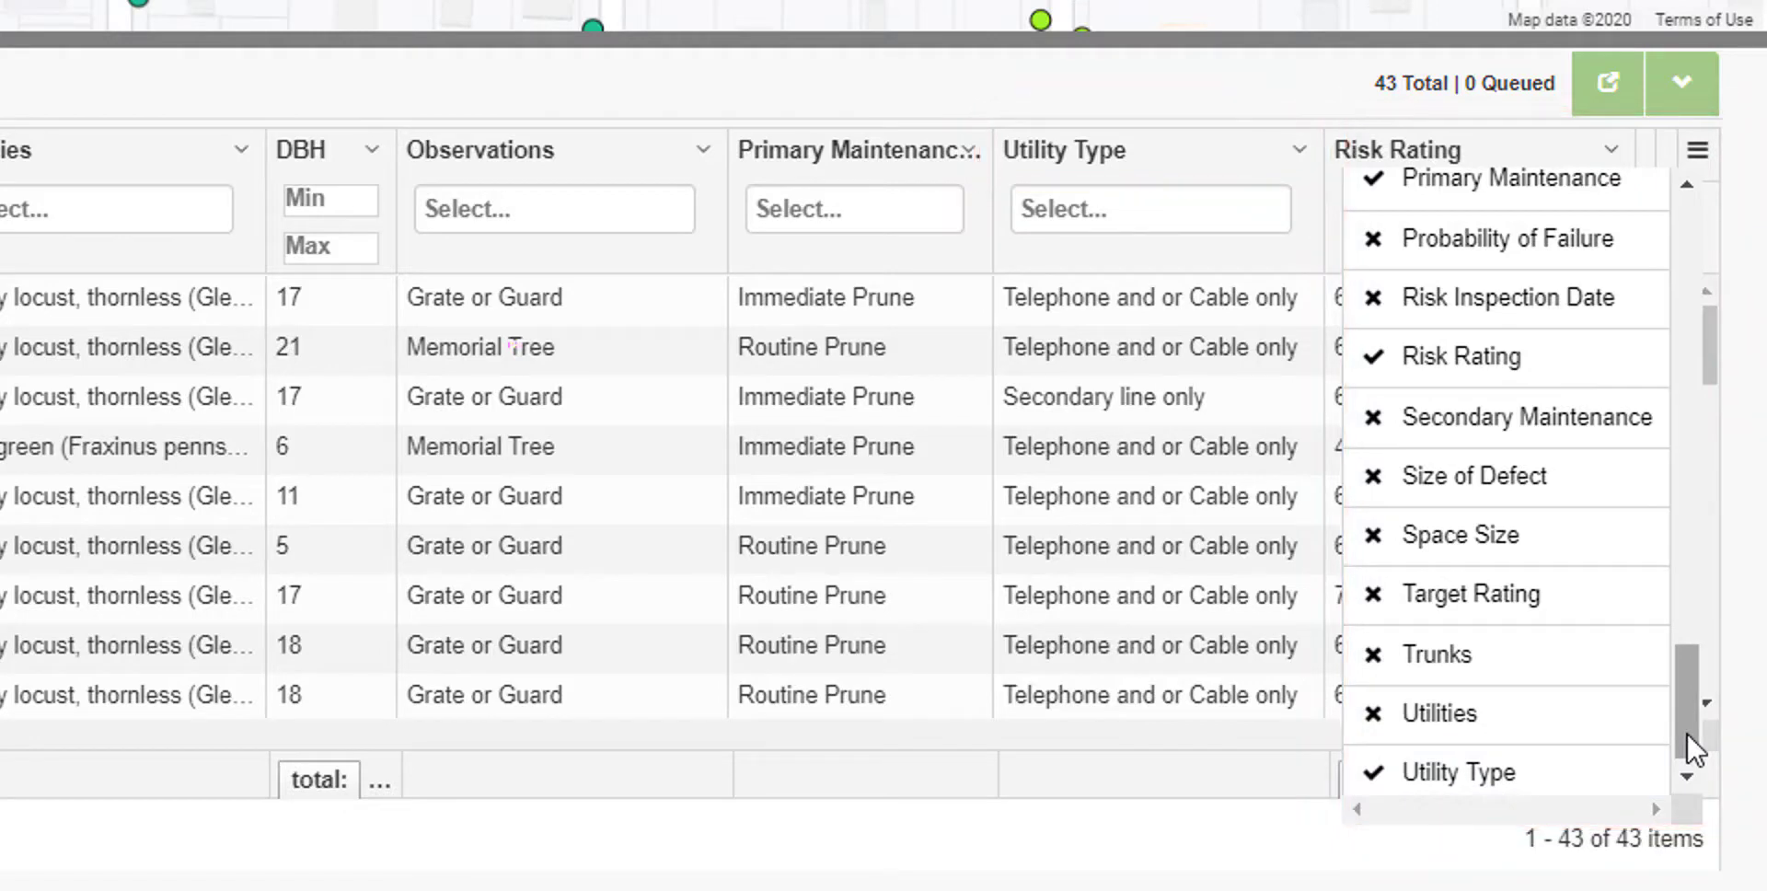
drag(1692, 748, 1689, 247)
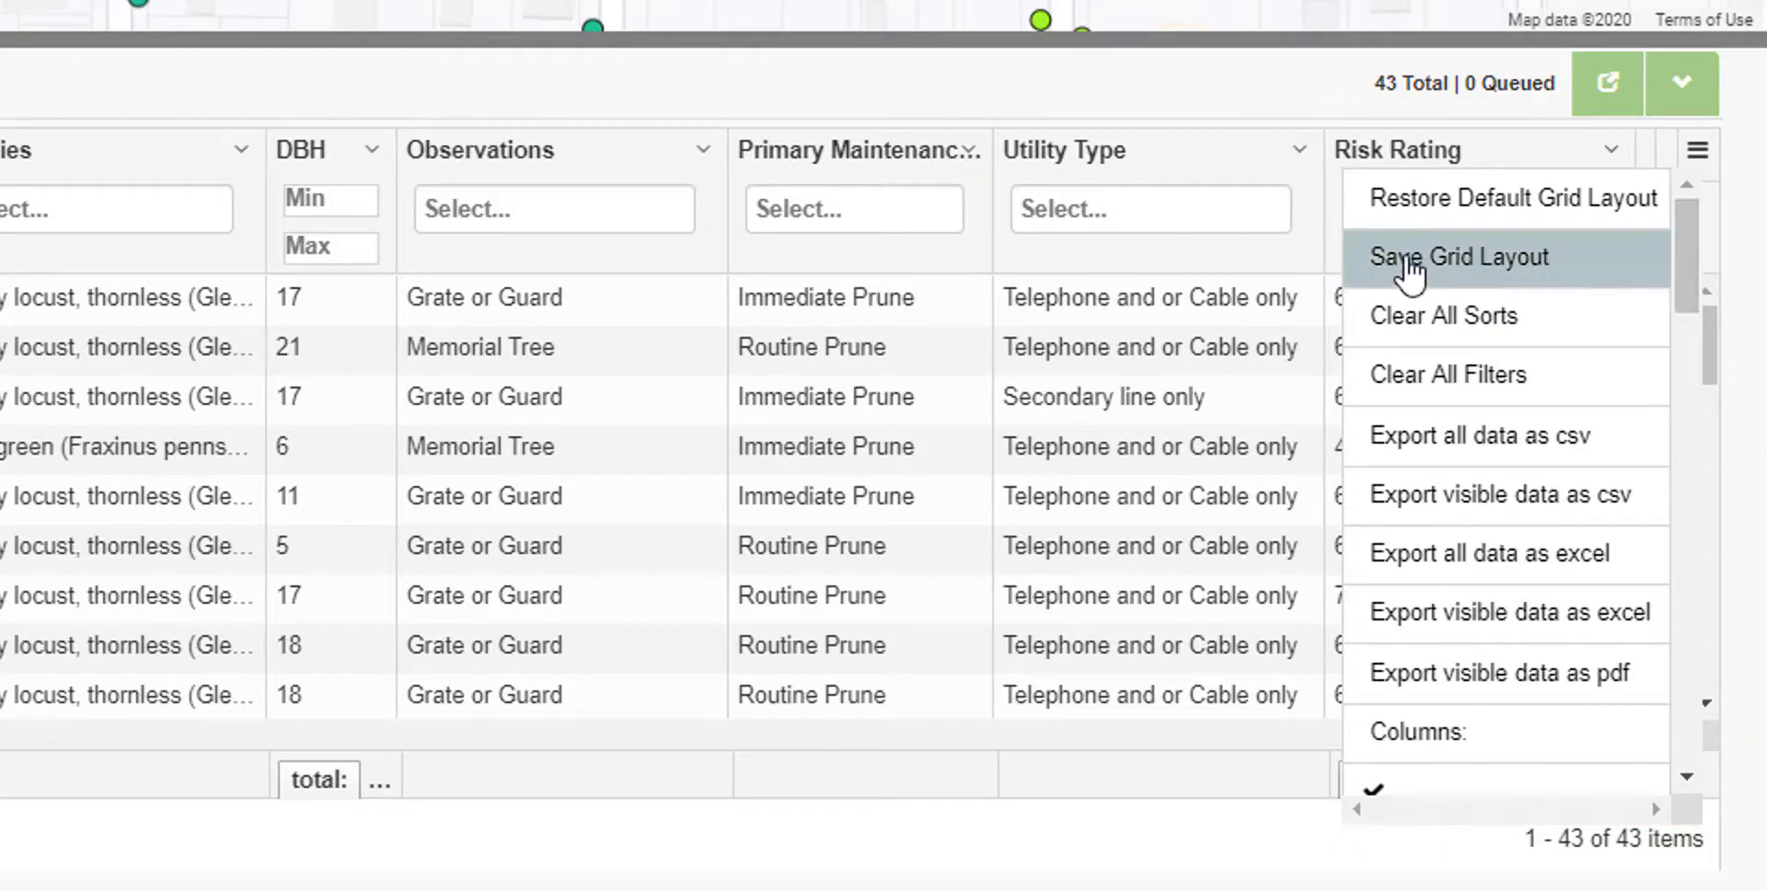
click(1569, 274)
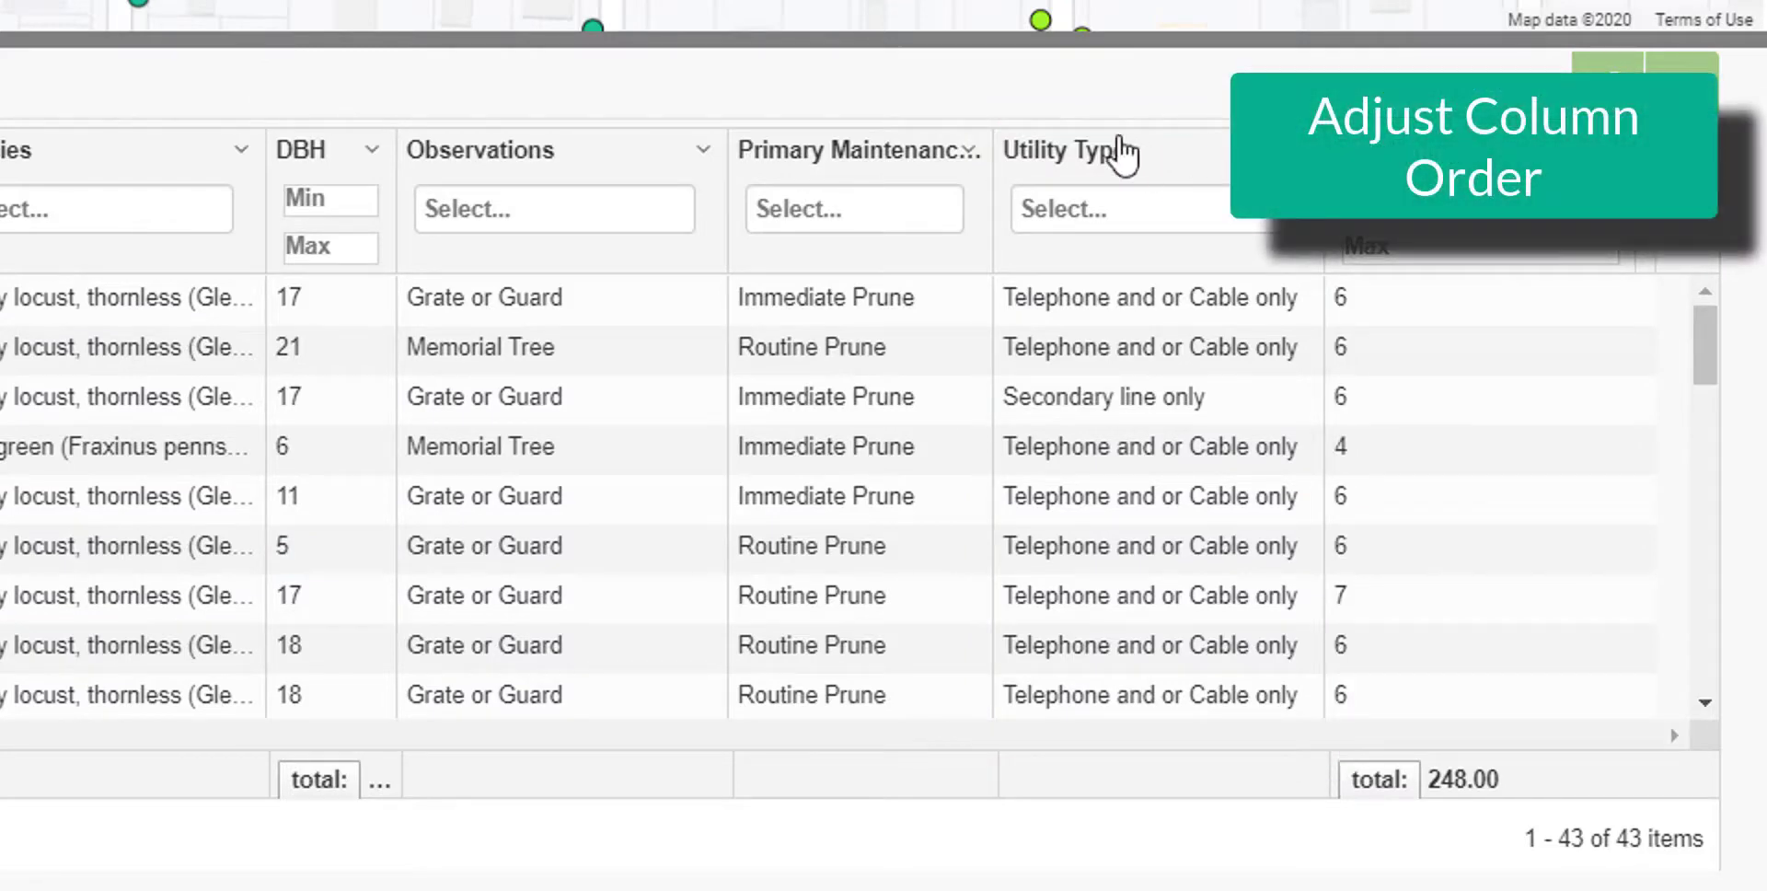
Move the Utility Type column between DBH and Observations and save the grid layout
drag(1131, 157, 456, 81)
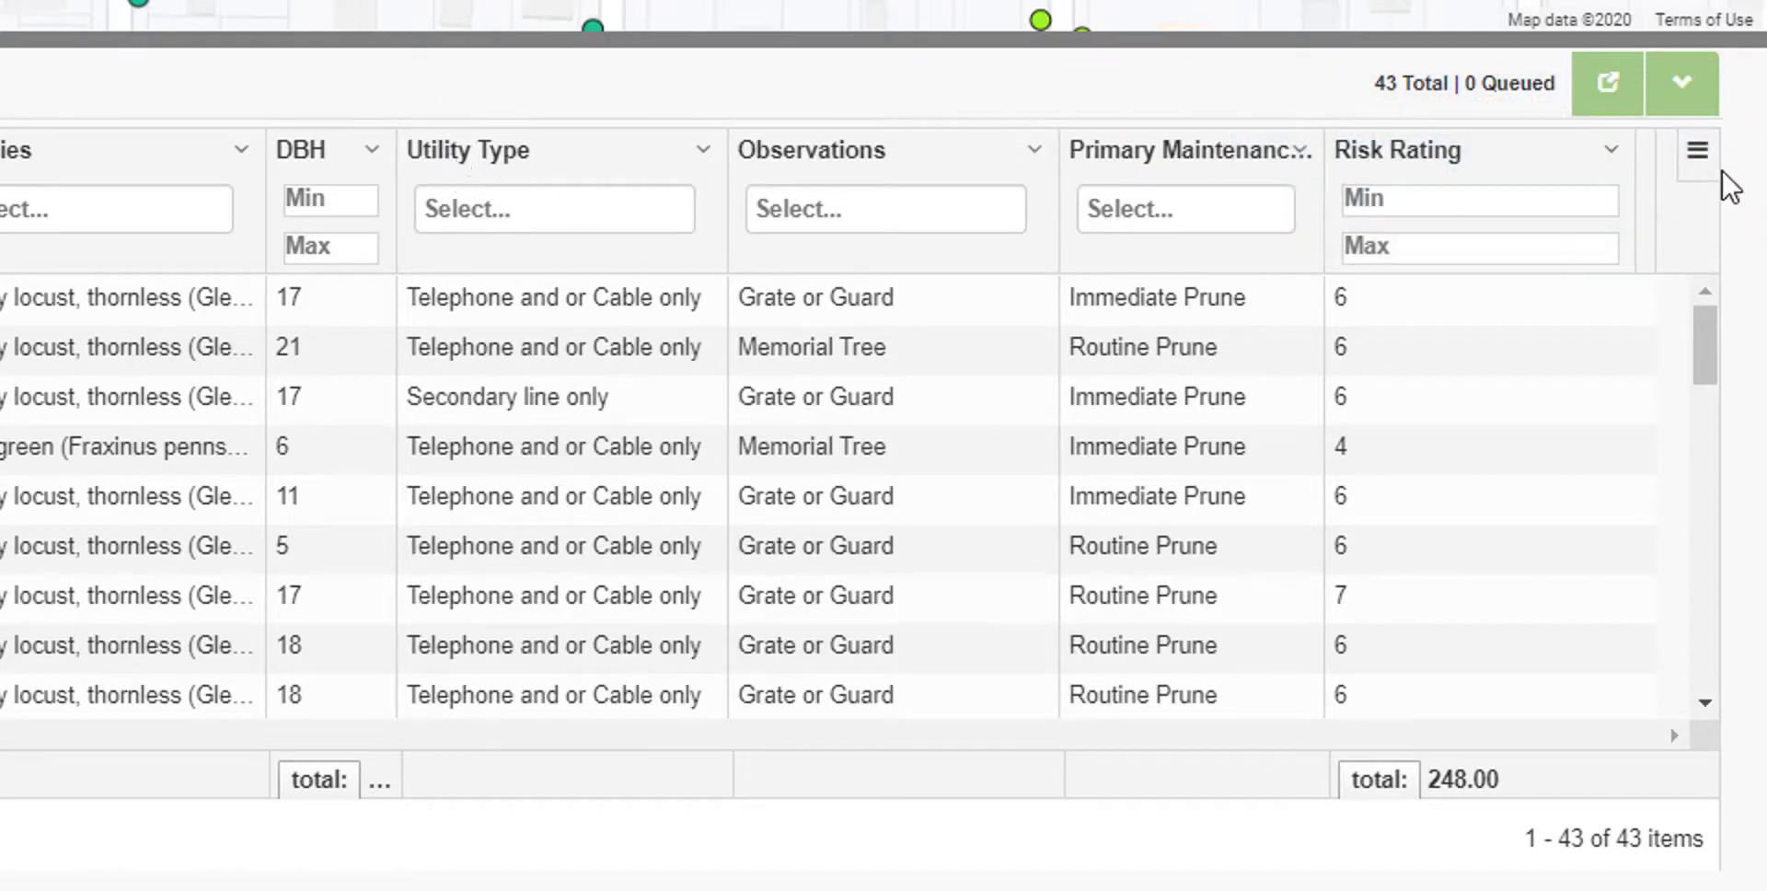
click(1699, 152)
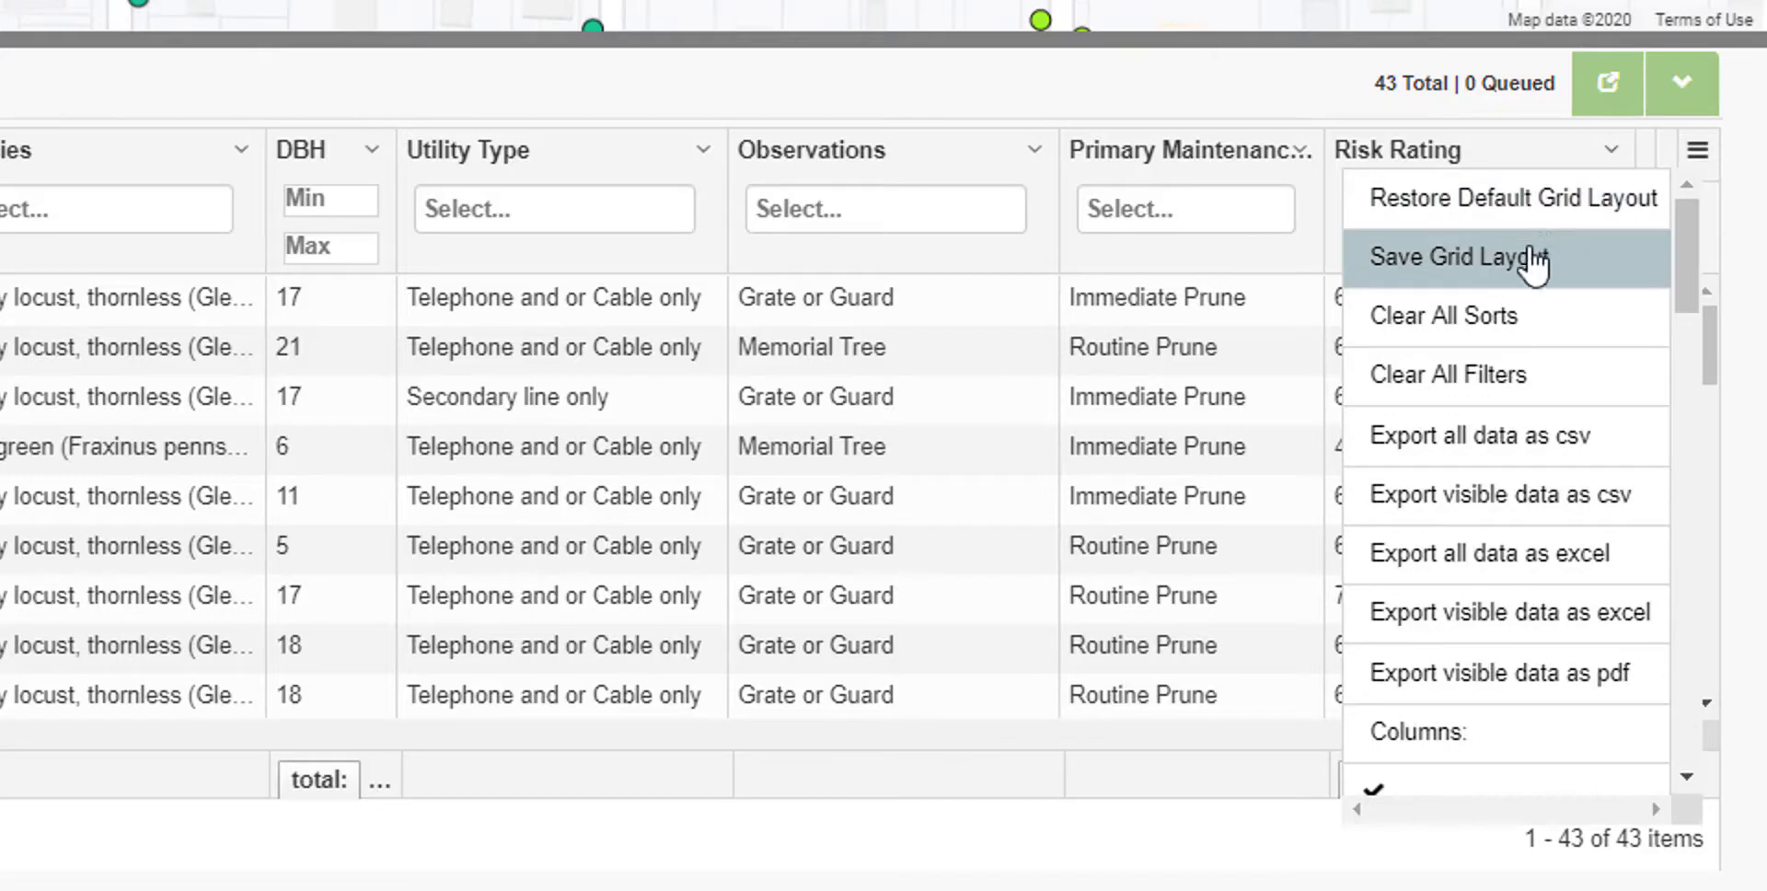
click(1612, 288)
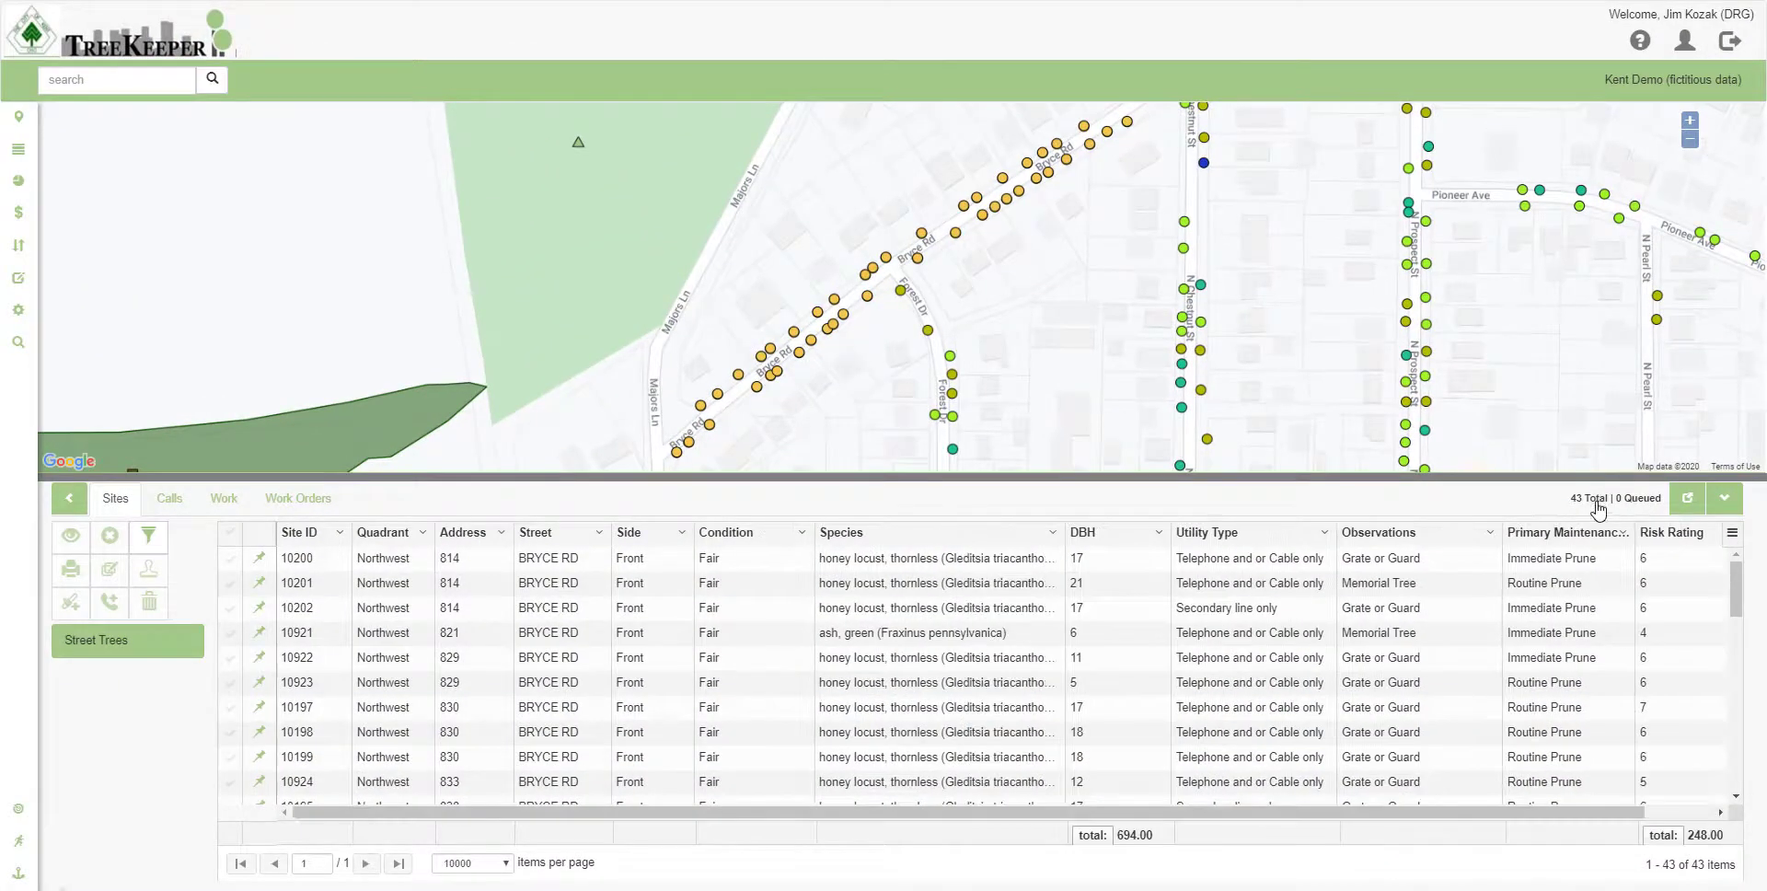
Show the column filters, filter the Observations column by Memorial Tree, and remove that filter
click(153, 537)
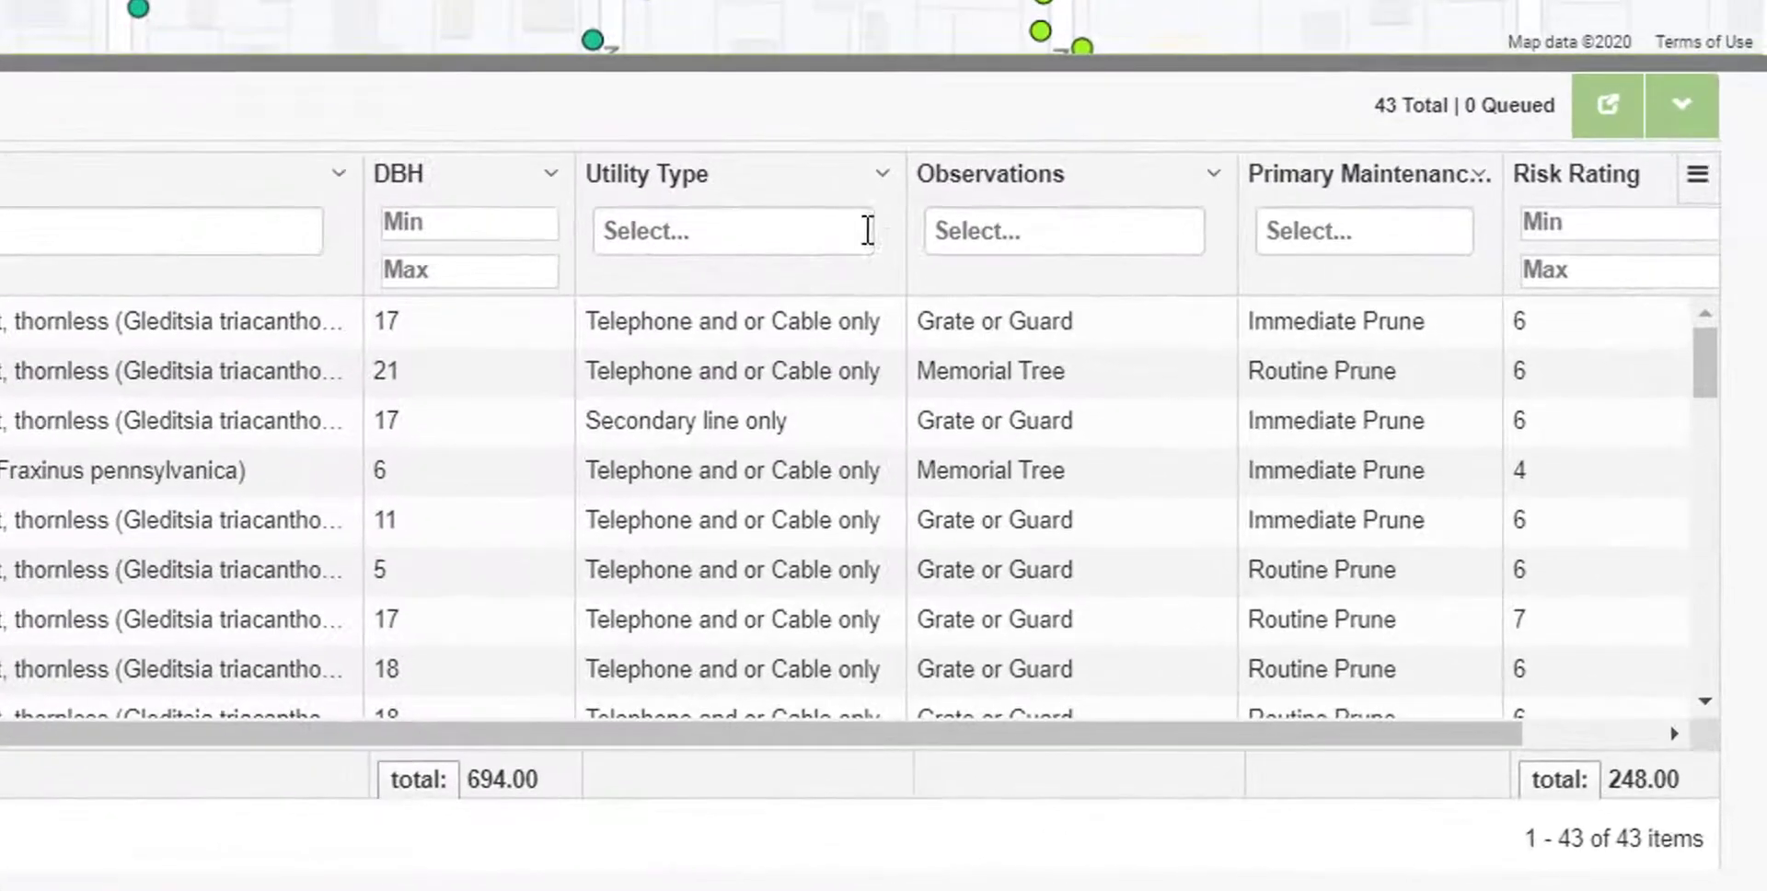
click(1151, 396)
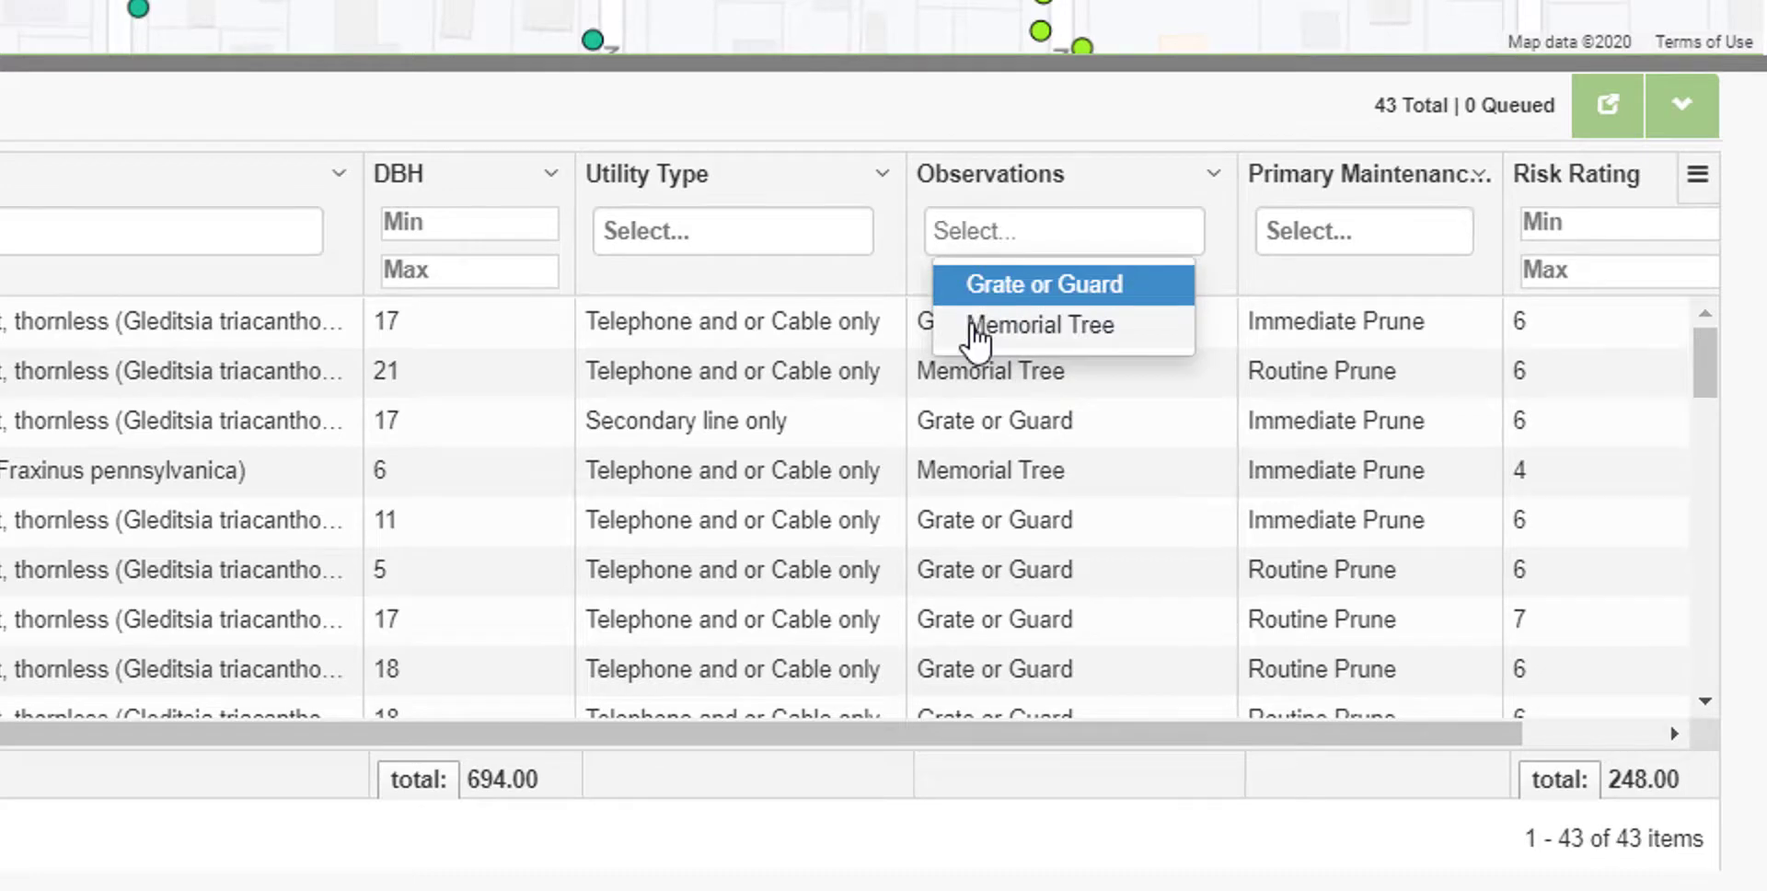
click(968, 326)
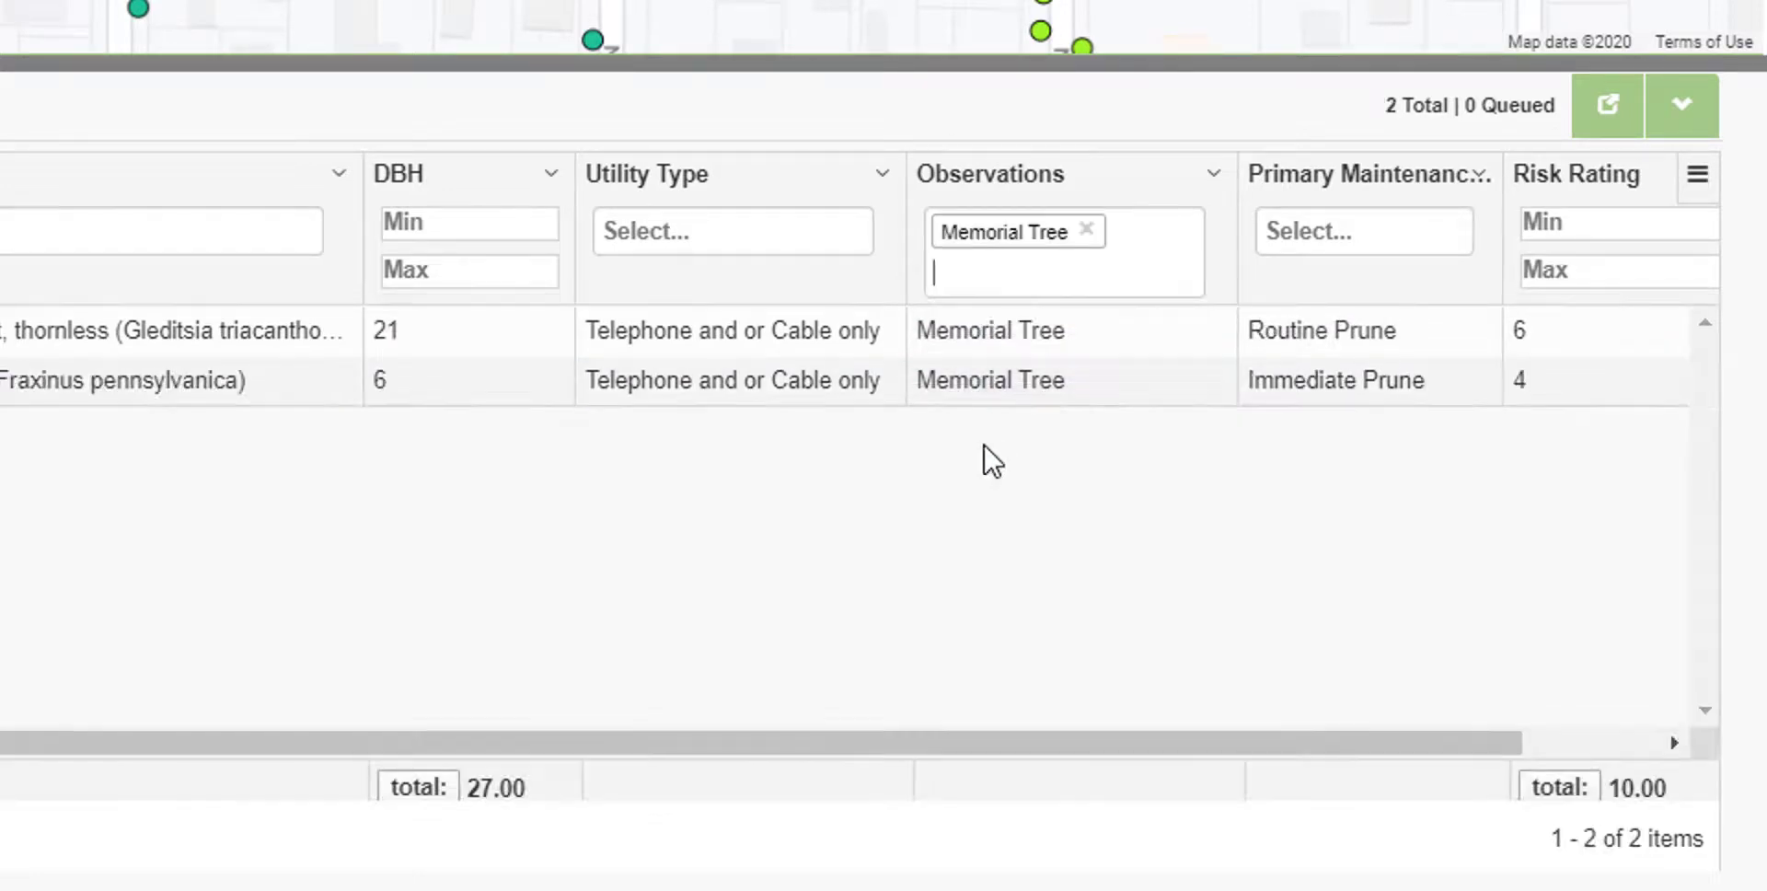
click(1095, 232)
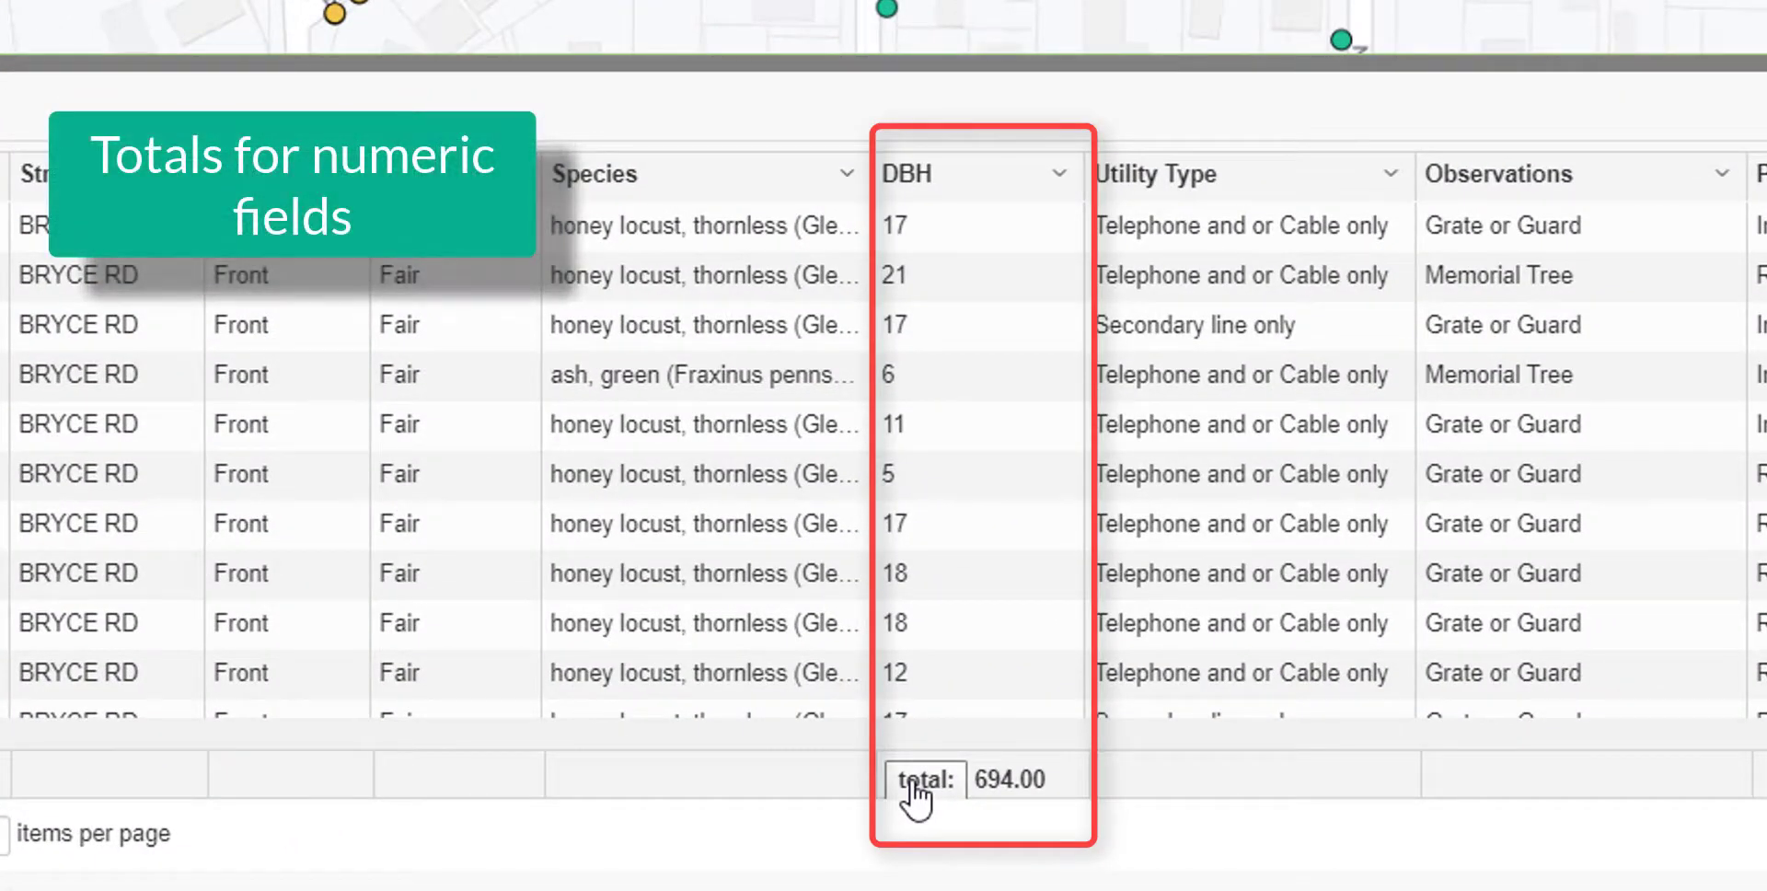
Cycle the DBH column's summary figure from total to average and back to total
click(913, 782)
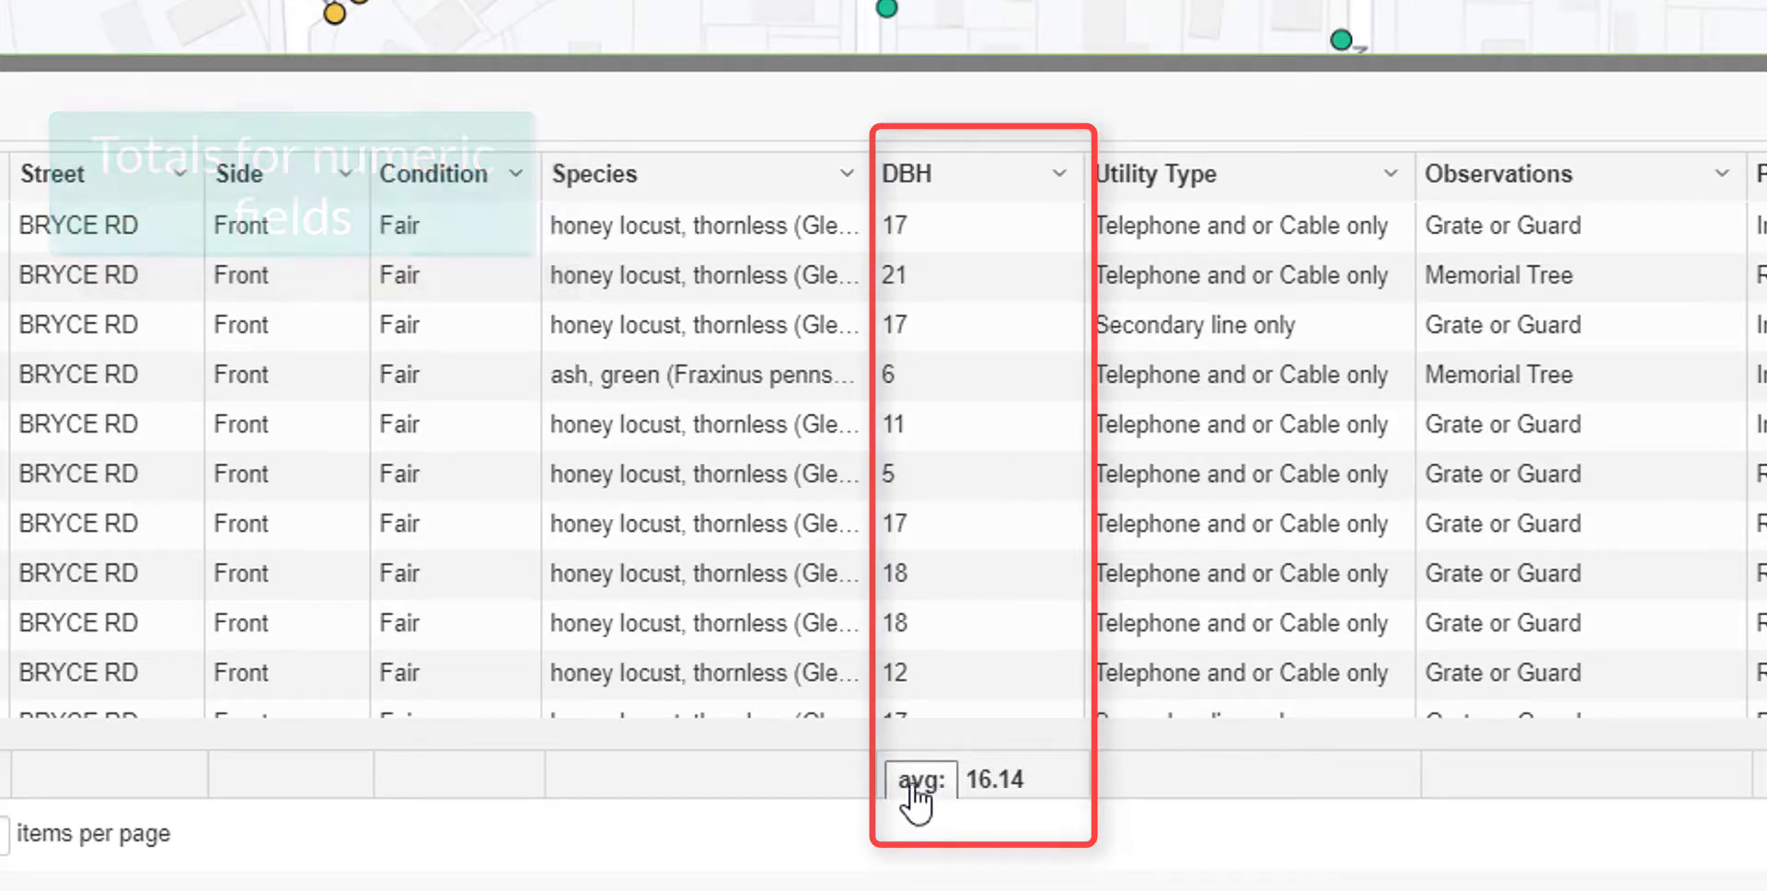
click(915, 784)
click(920, 781)
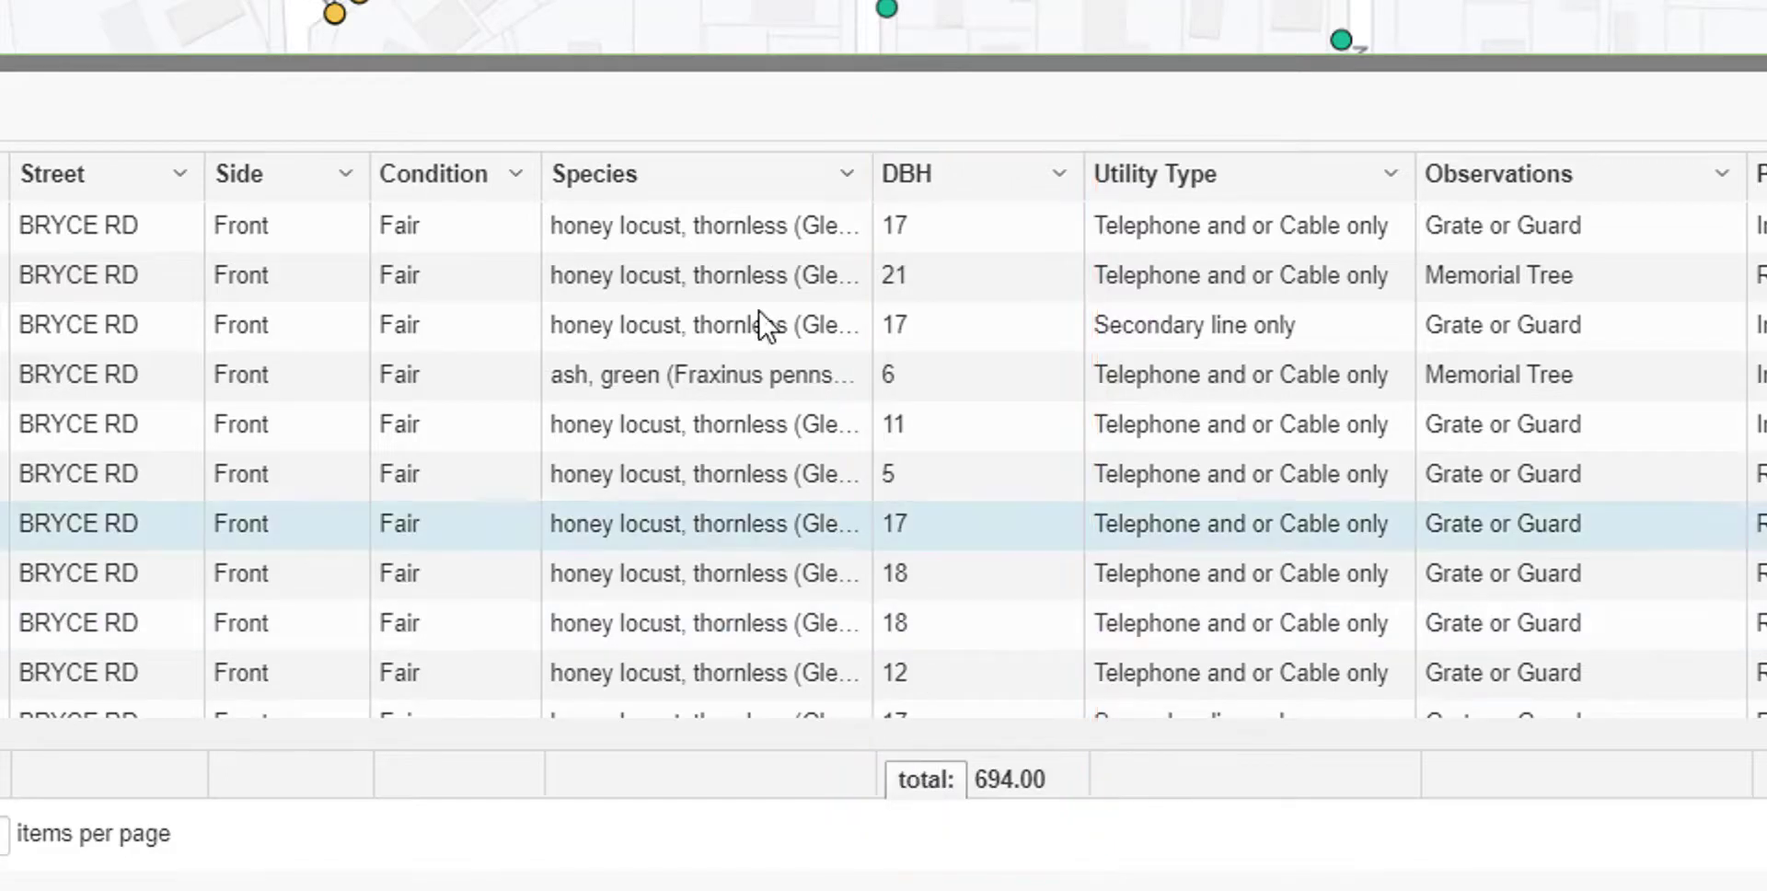
Widen the Condition column and sort the grid ascending by Condition, with Species ascending as the second sort level
drag(538, 180, 618, 173)
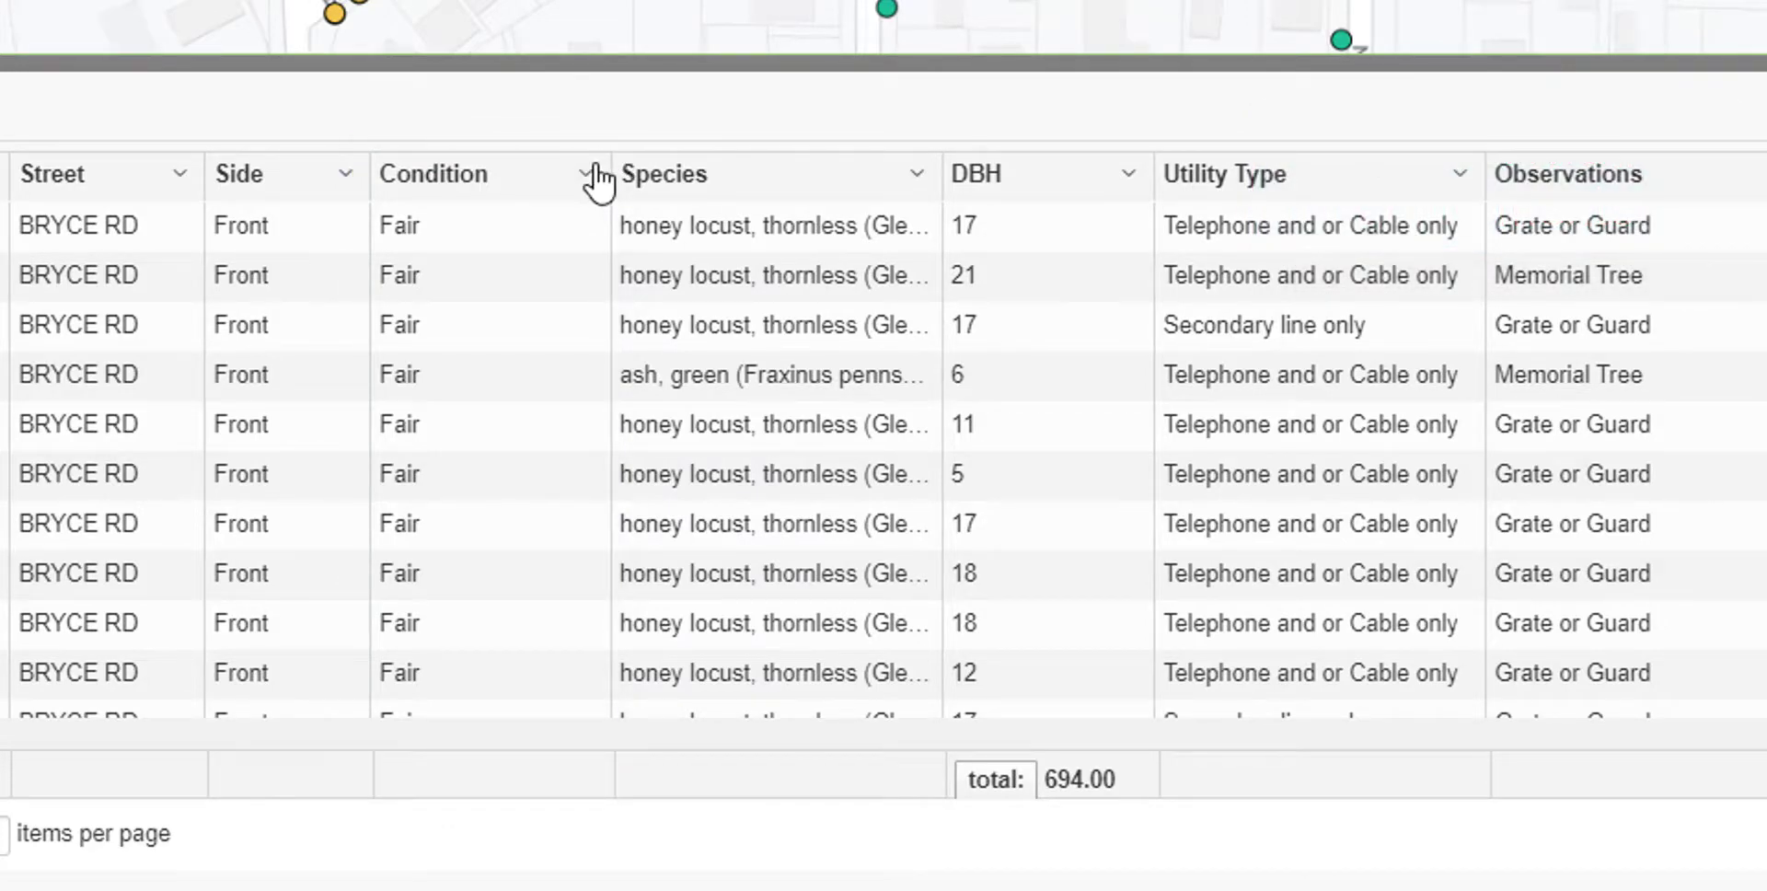
click(597, 177)
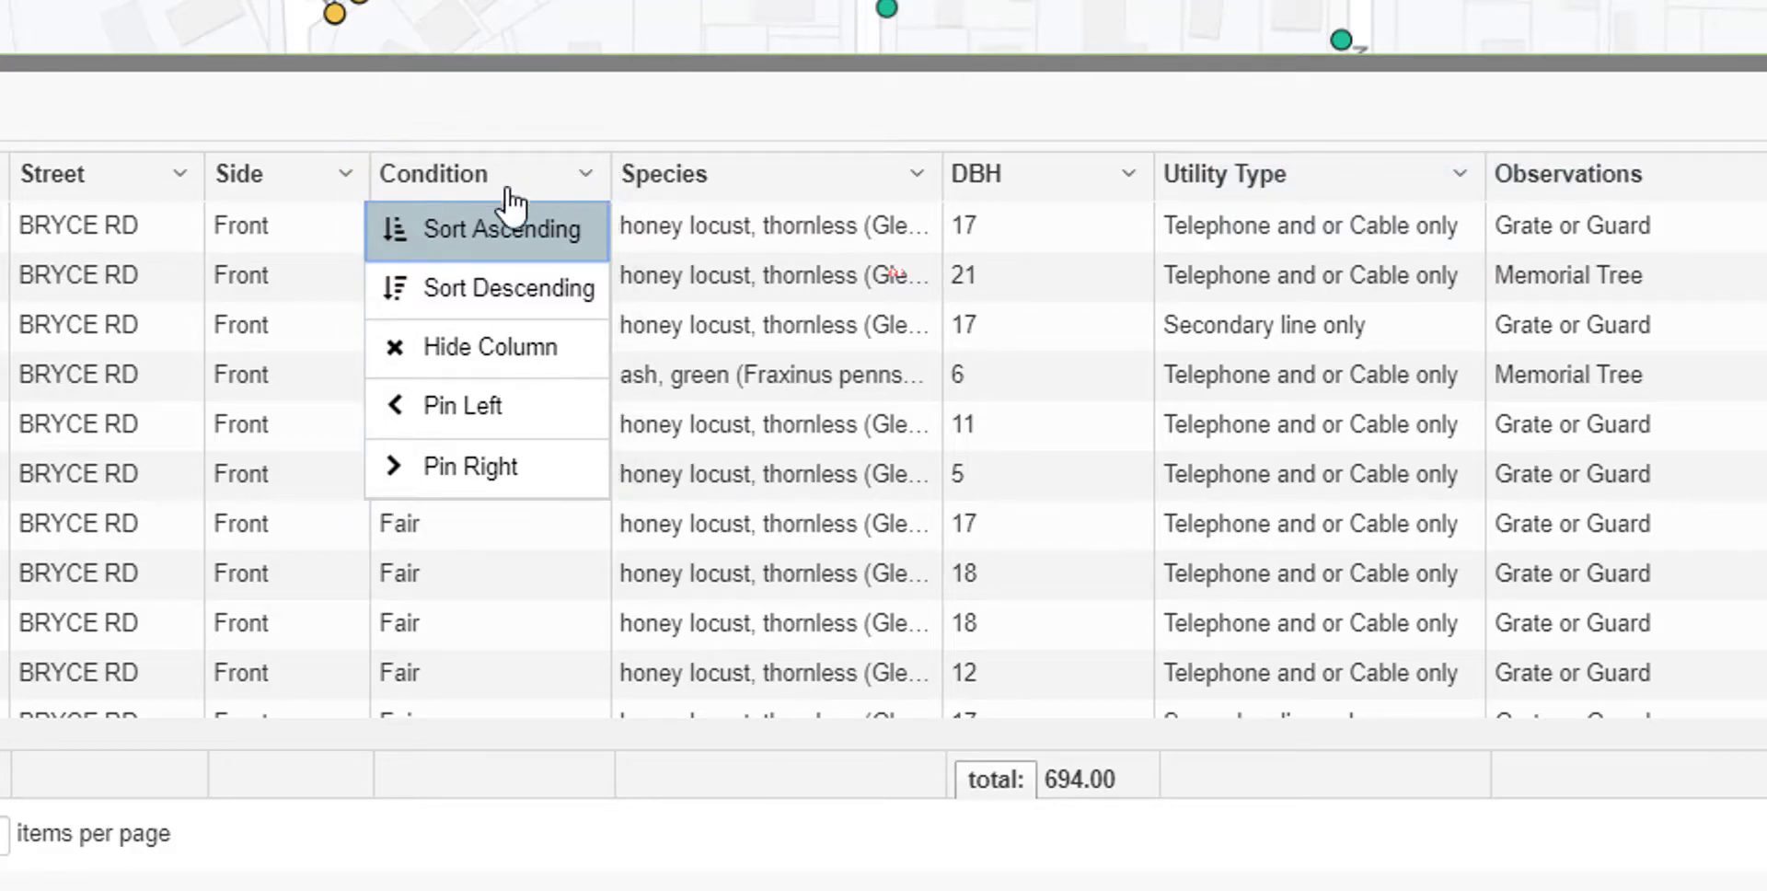
click(512, 247)
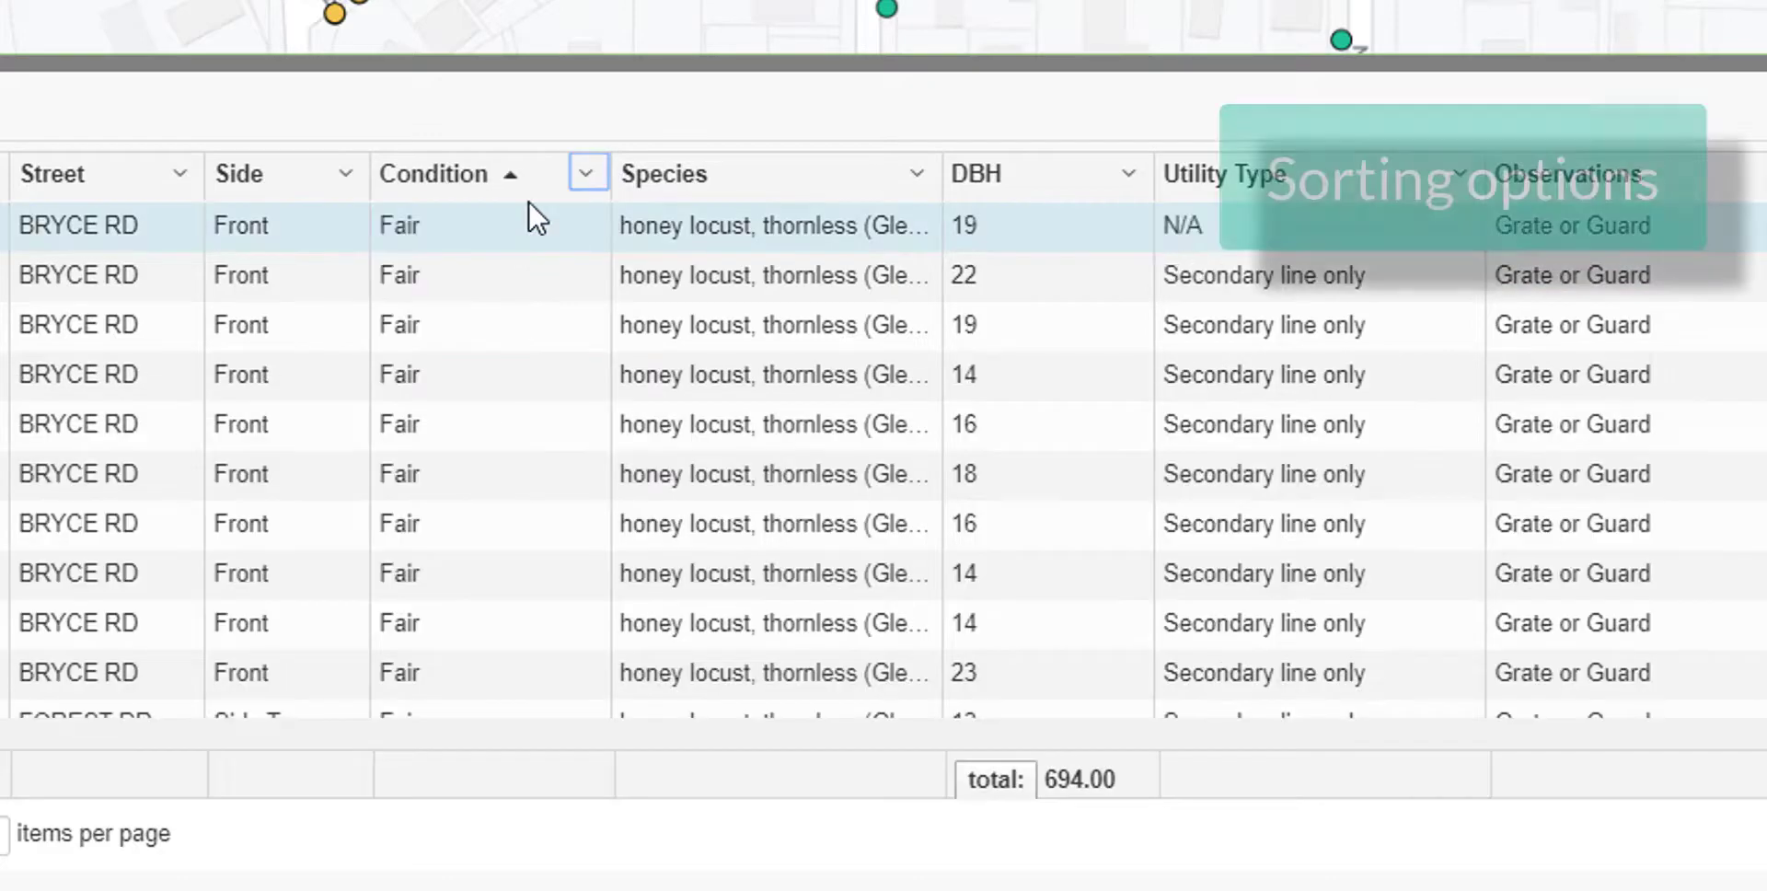
click(915, 176)
click(885, 246)
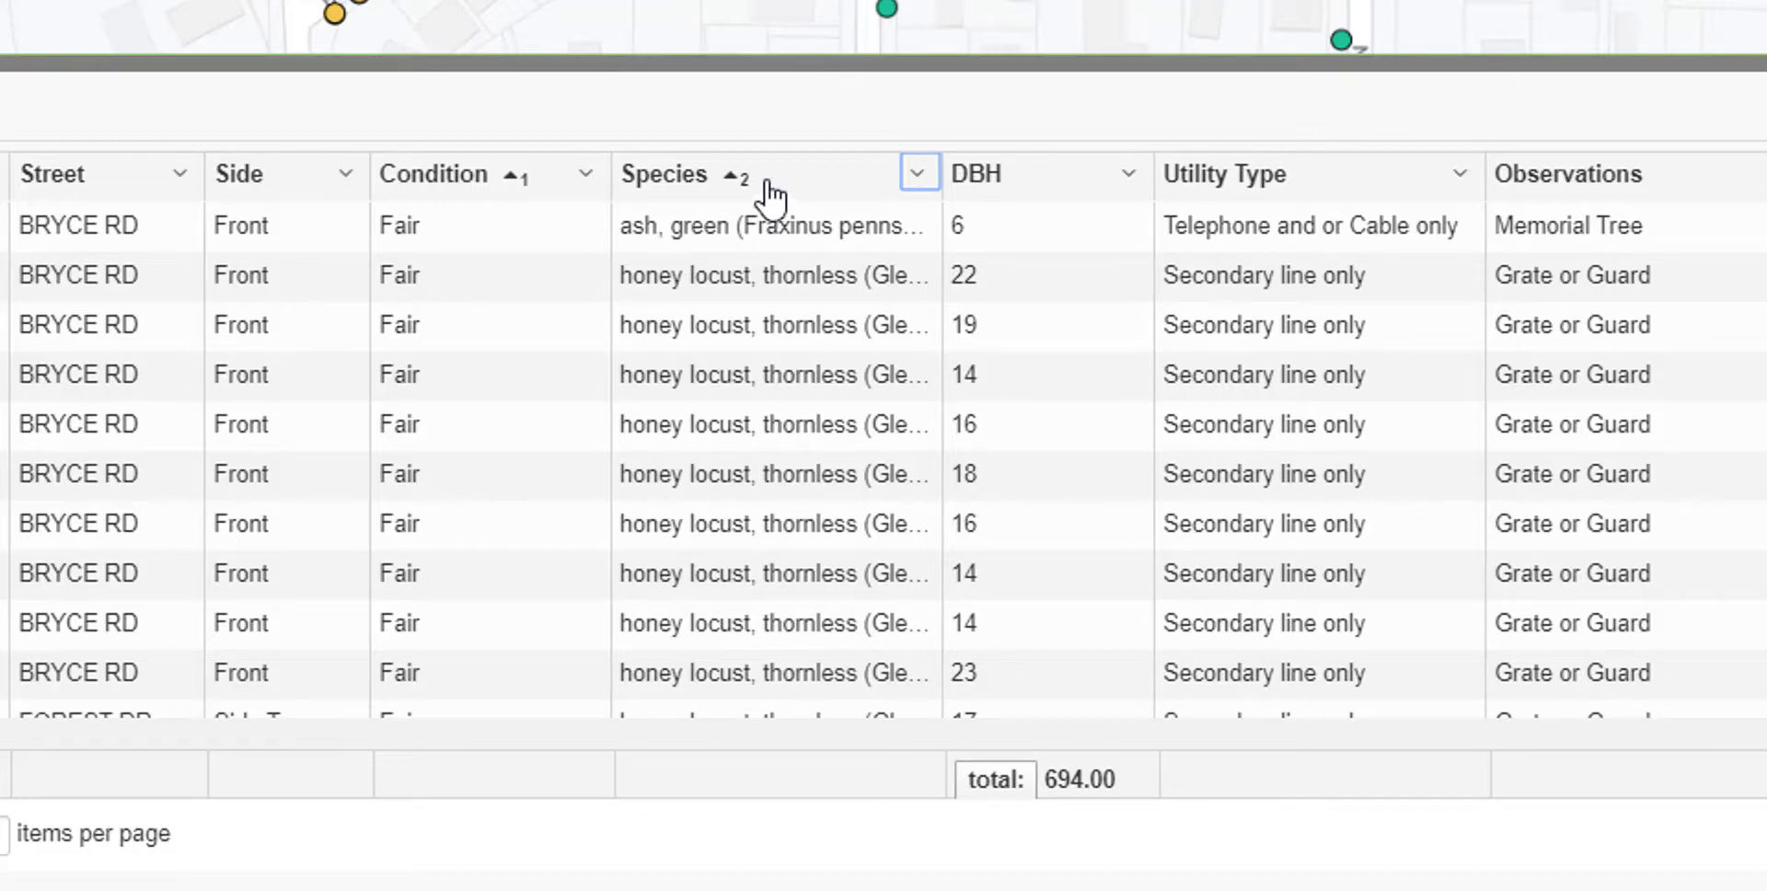
Remove the sort from the Species column and clear all sorts on the sites grid
click(919, 177)
click(837, 362)
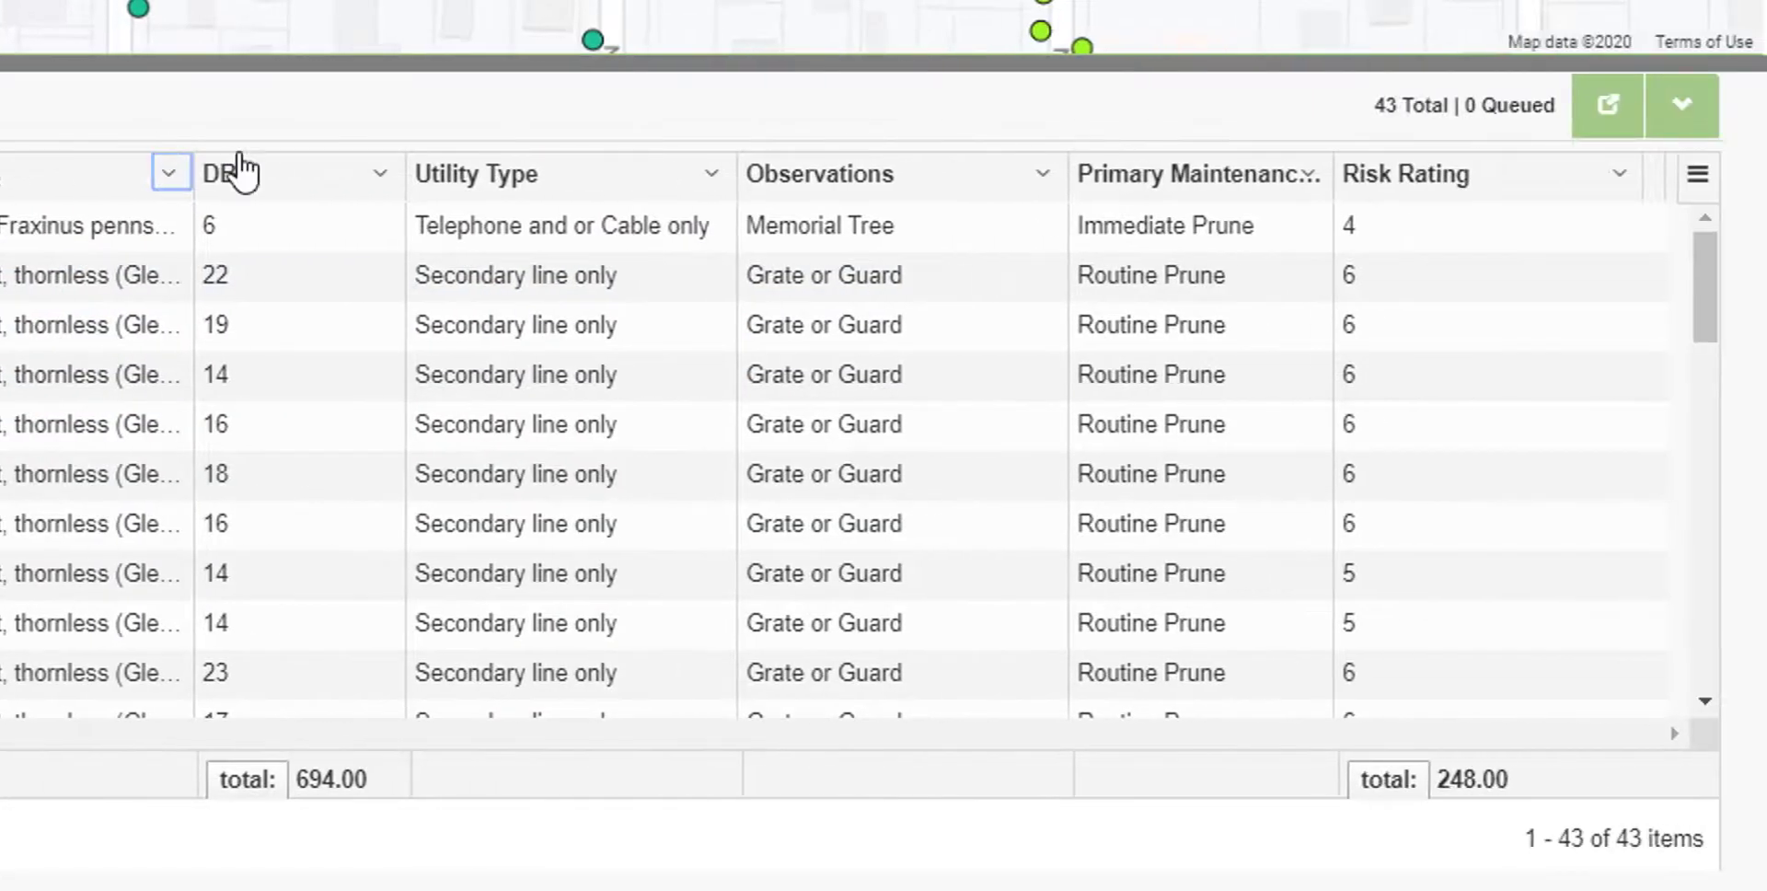
click(1699, 174)
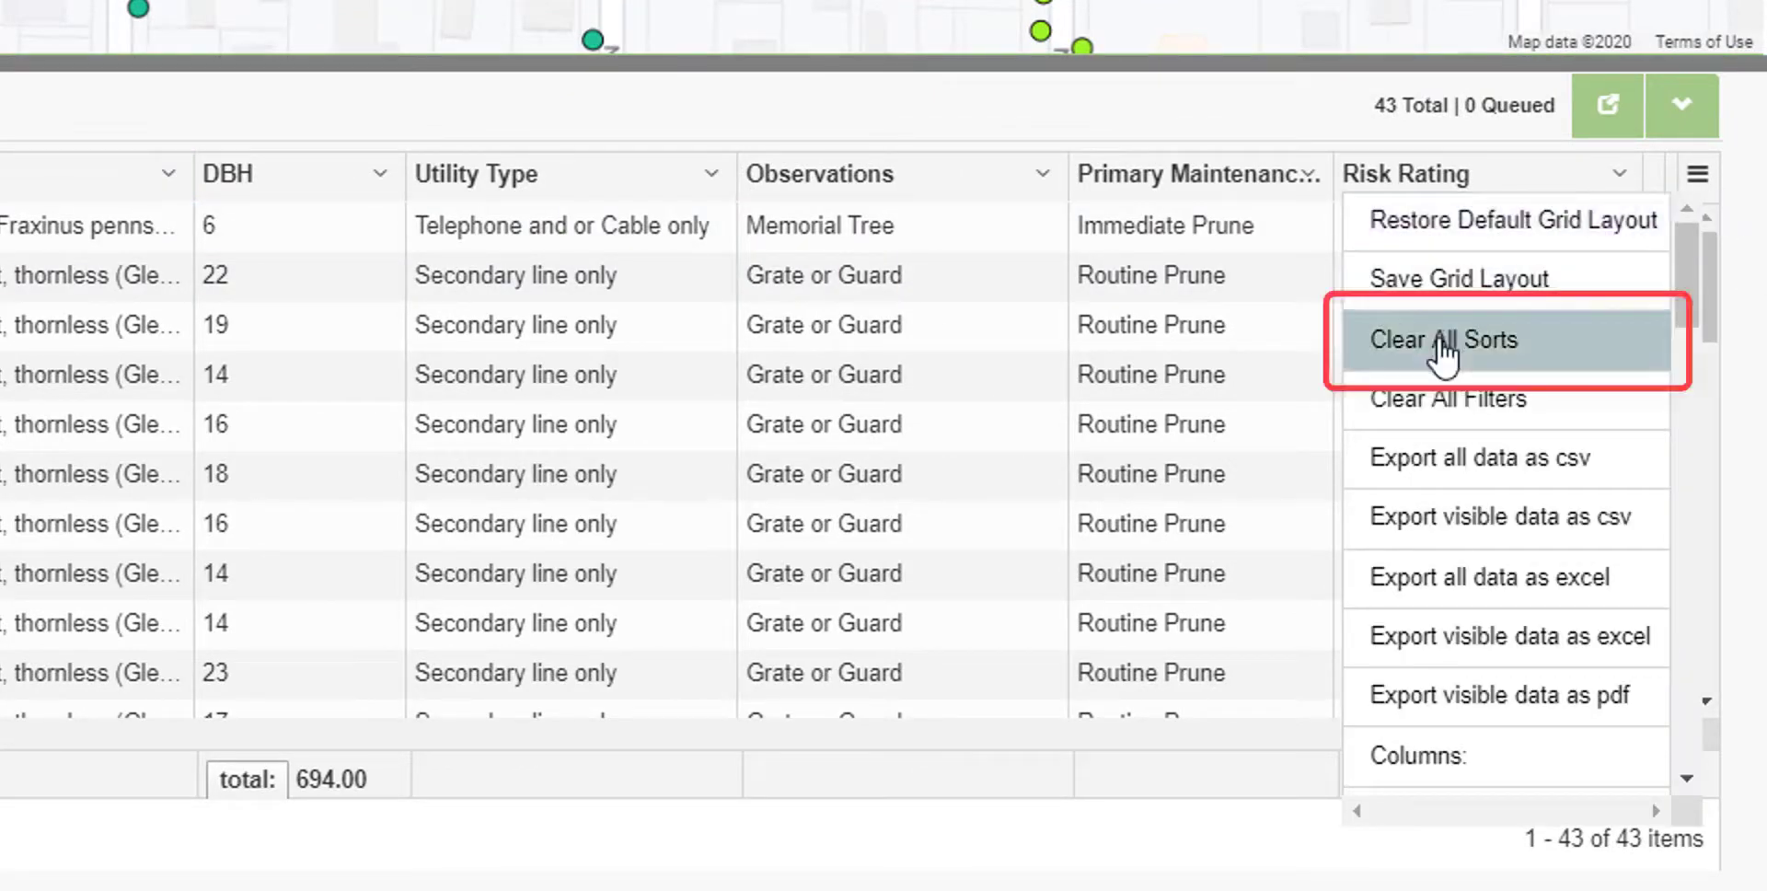
click(1443, 341)
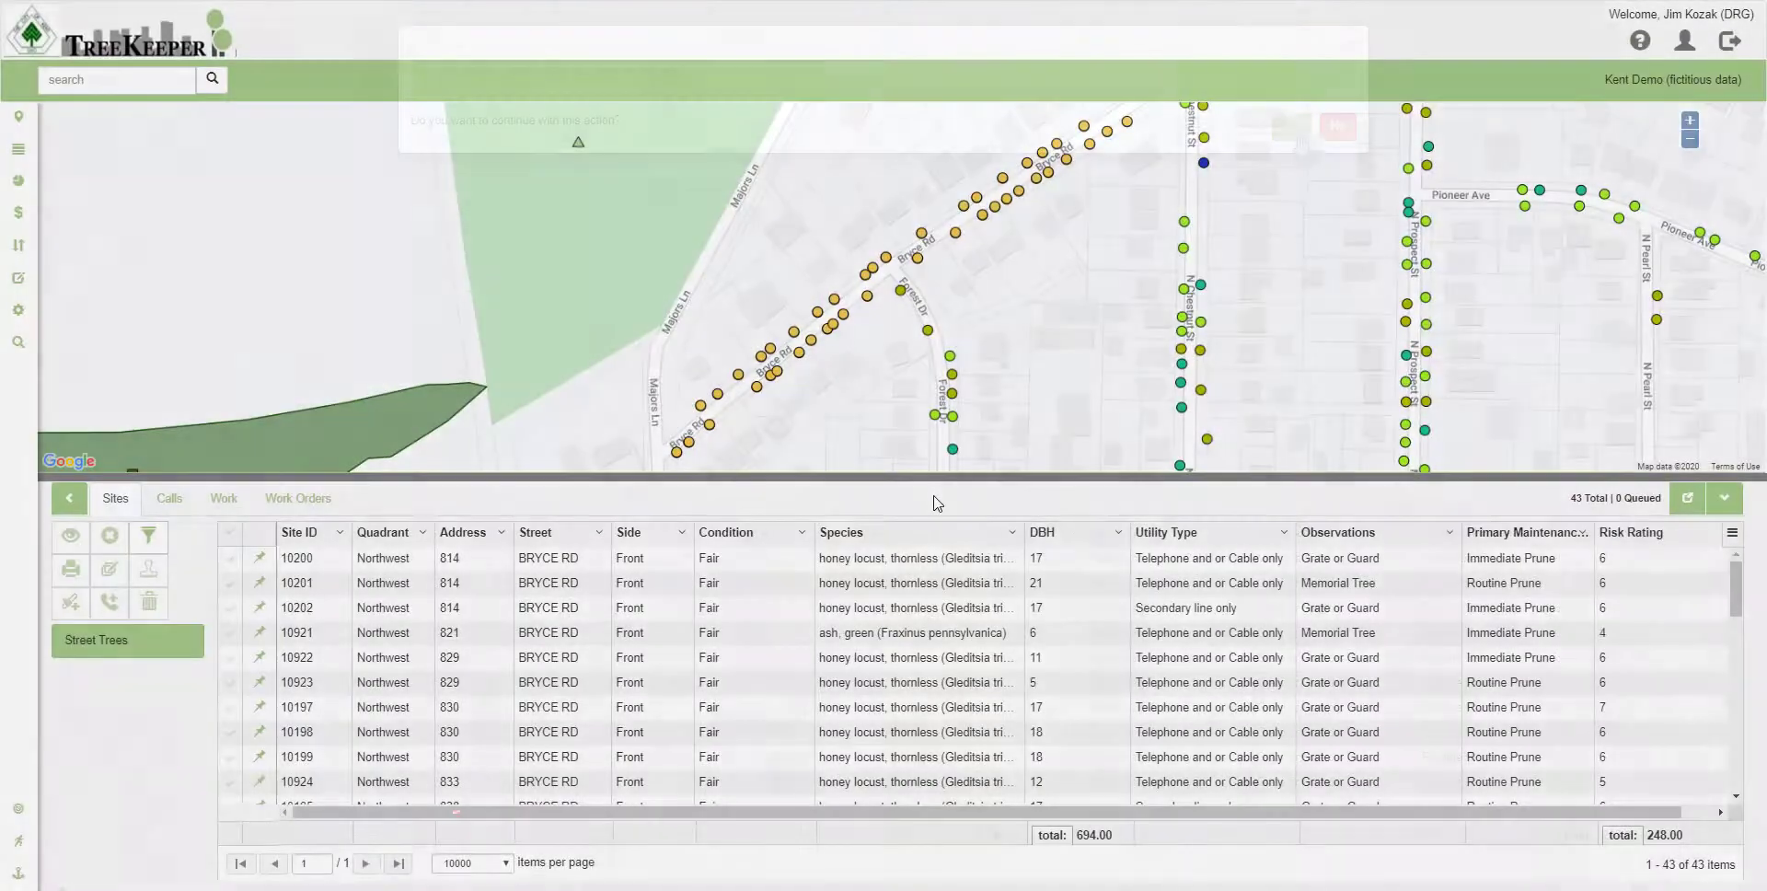